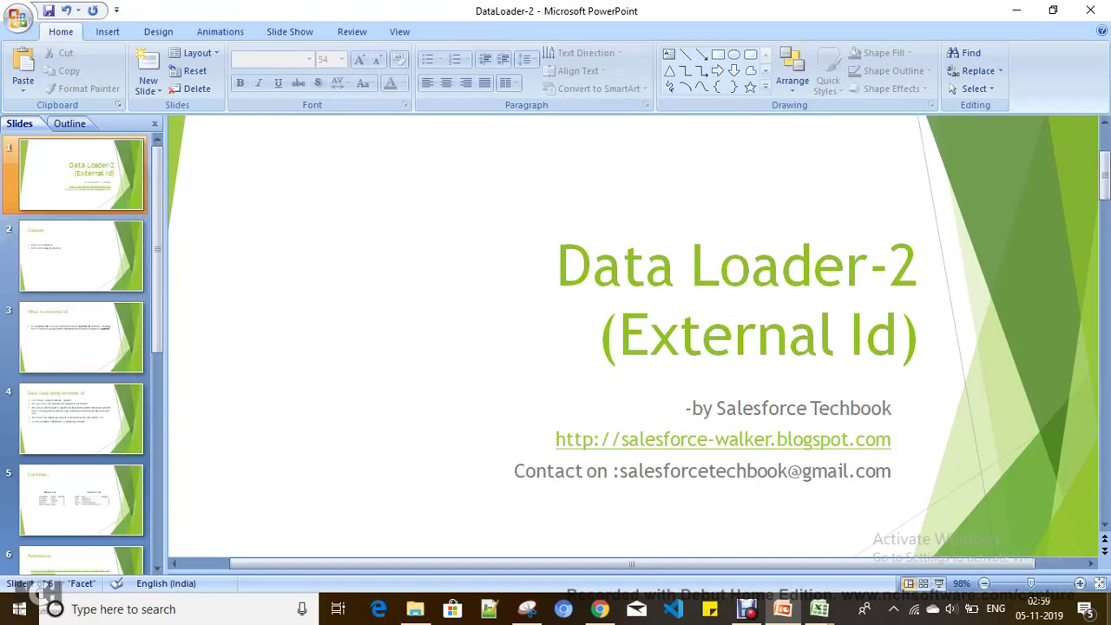
Step: Advance from the Data Loader-2 title slide to slide 2, "Content"
key(Page_Down)
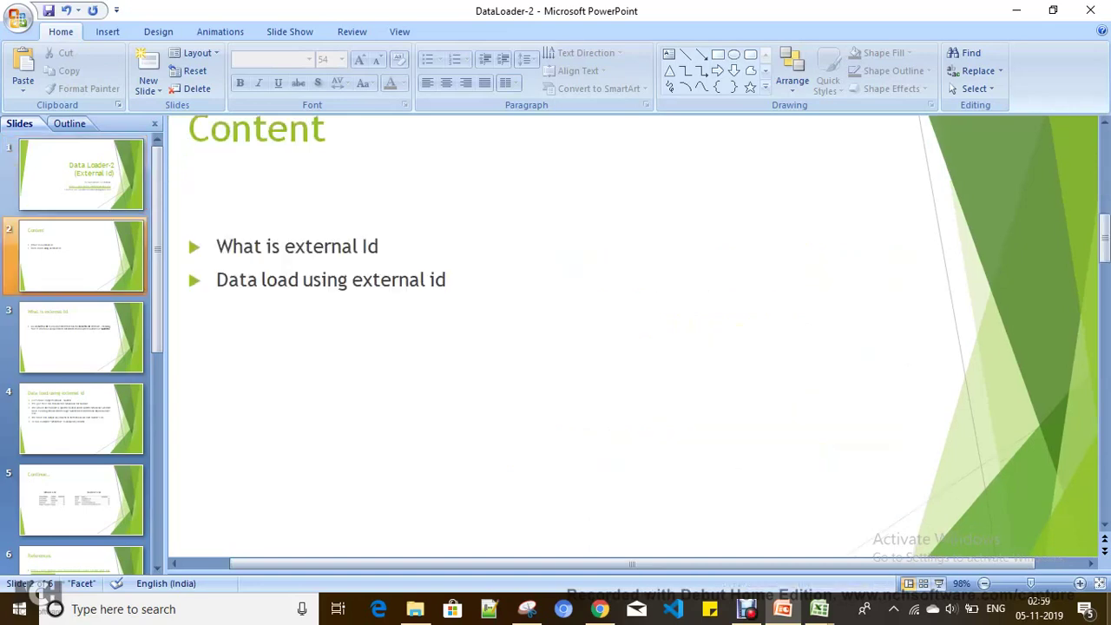
Step: Advance to slide 3, "What is external Id", defining the External ID attribute
key(Page_Down)
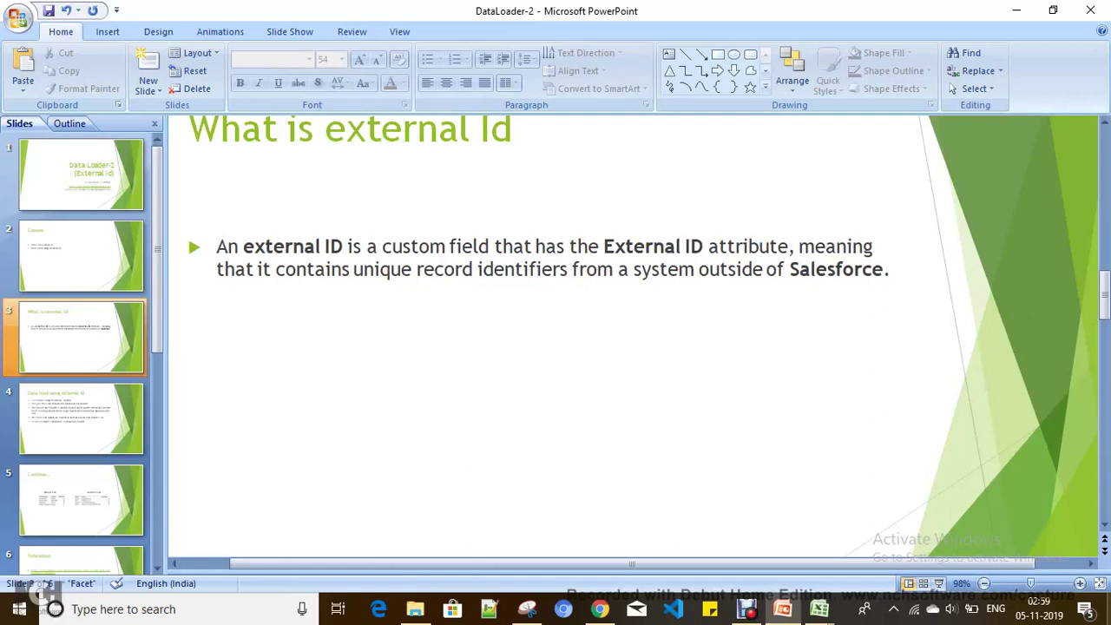
scroll(187, 234, down, 1)
scroll(188, 234, up, 1)
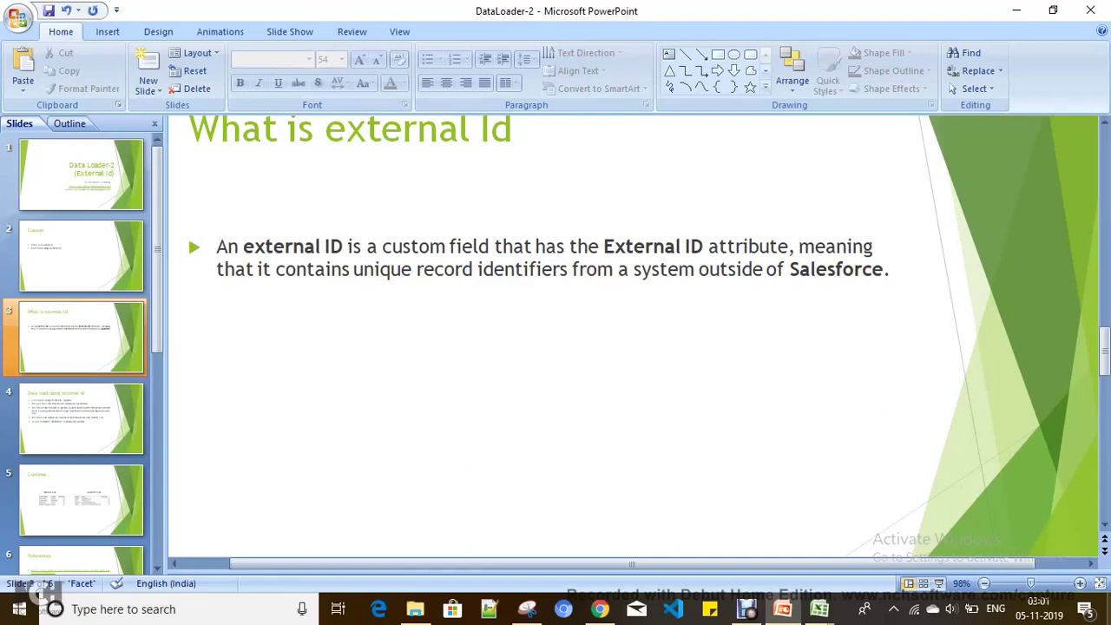
Step: Advance to slide 4, "Data load using external id", with its School and Student bullets
key(Page_Down)
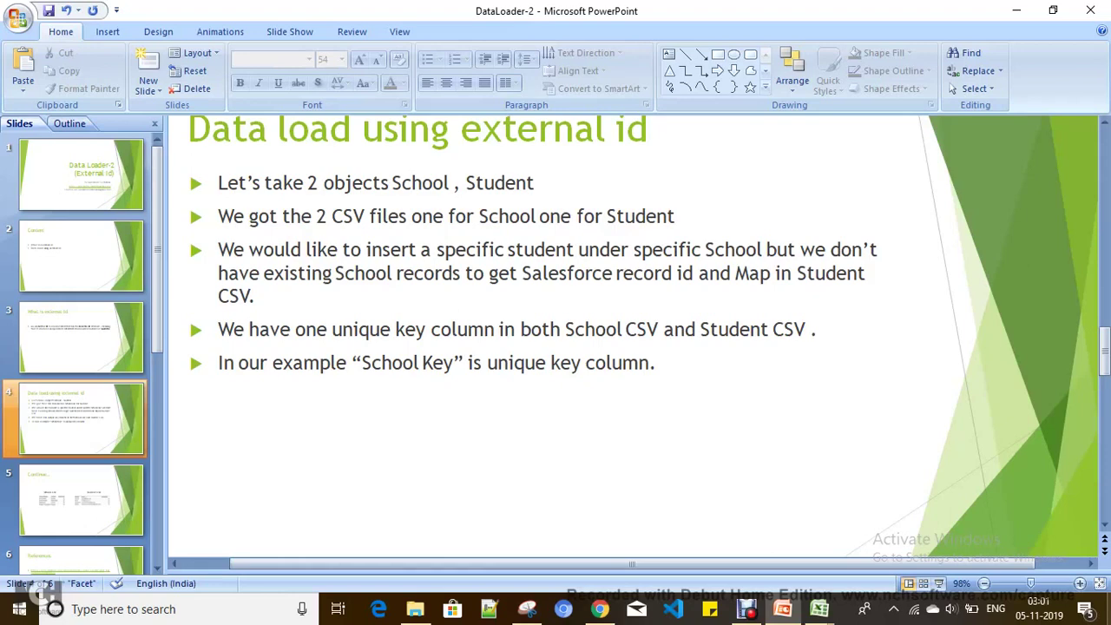
Step: Scroll down to slide 5, "Continue..", showing the School CSV and Student CSV tables
scroll(189, 318, down, 1)
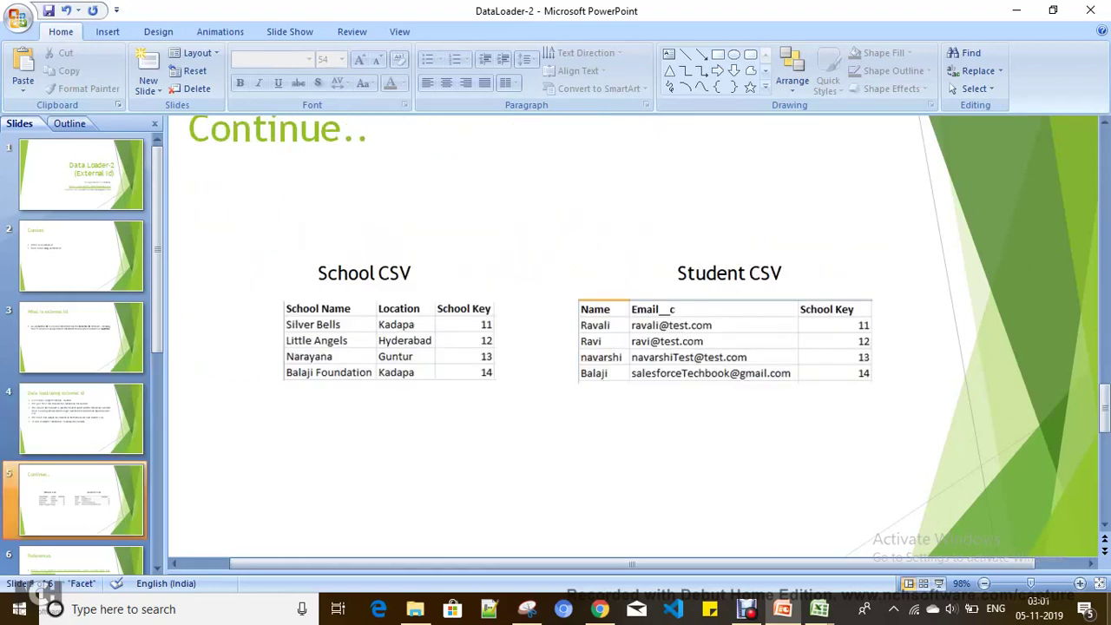
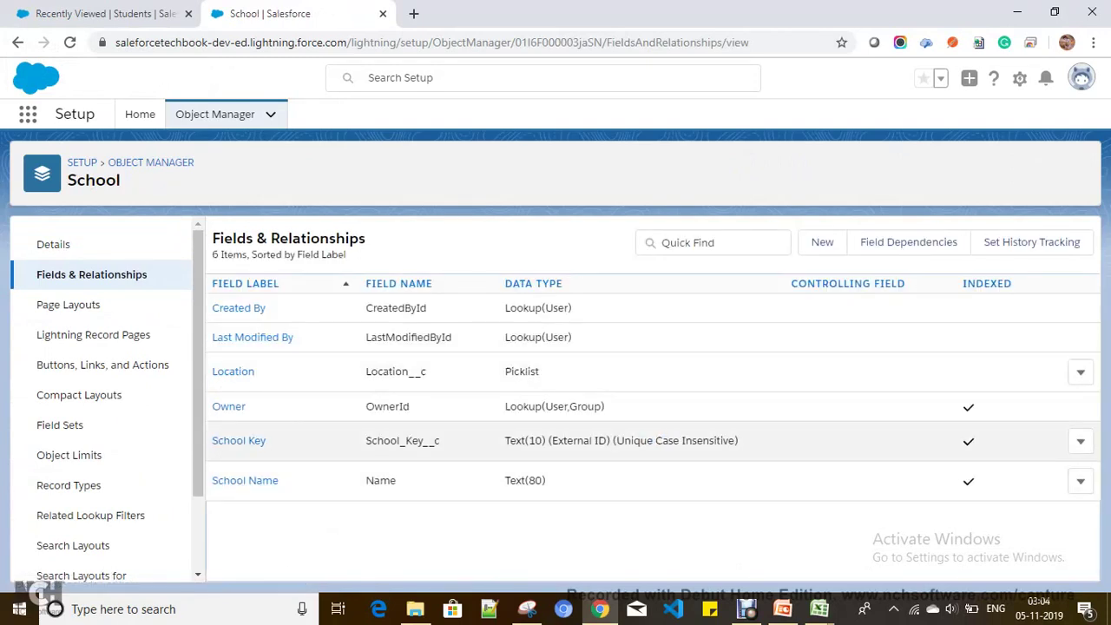
Step: Open the School Key field and check its Text data type and External ID setting
click(238, 441)
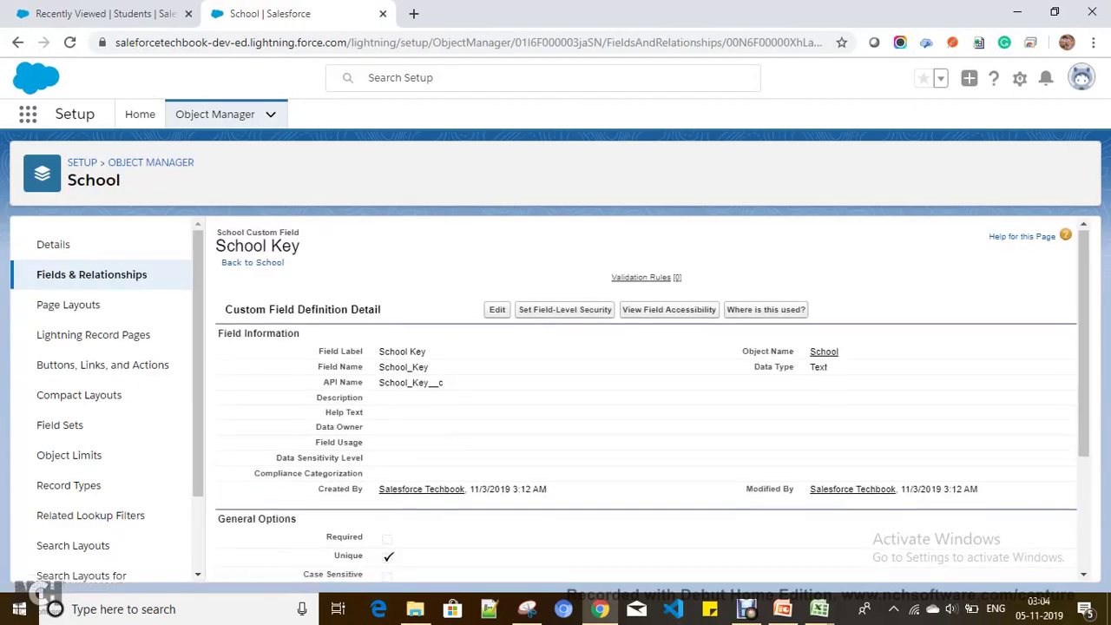
scroll(647, 399, down, 1)
double_click(818, 287)
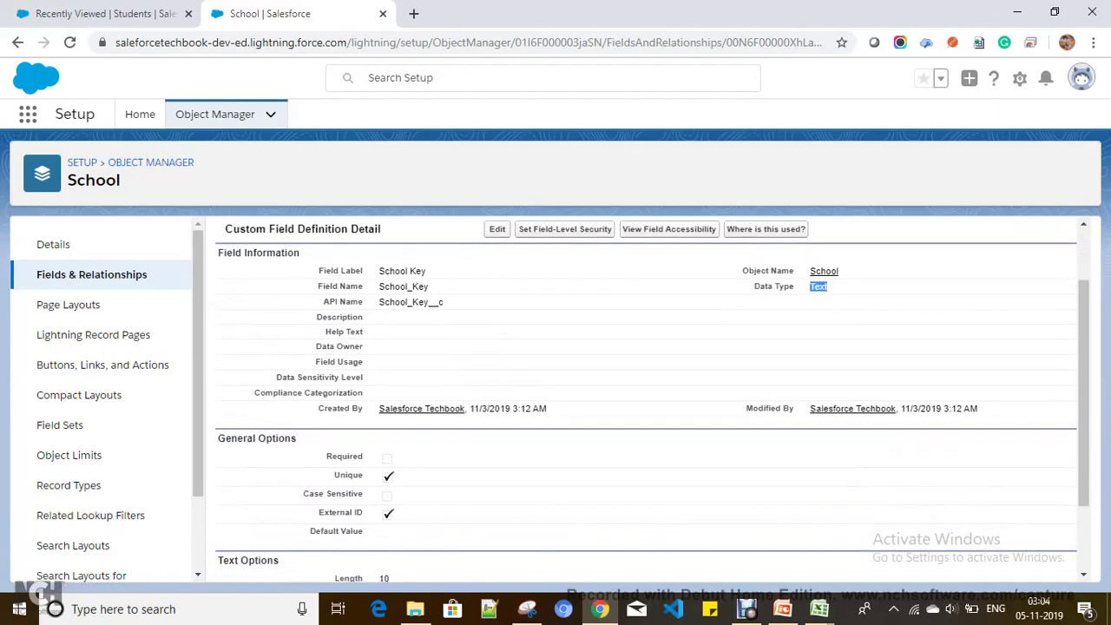
double_click(388, 514)
Step: Review School Key's External ID option in the edit form and cancel without changes
click(497, 229)
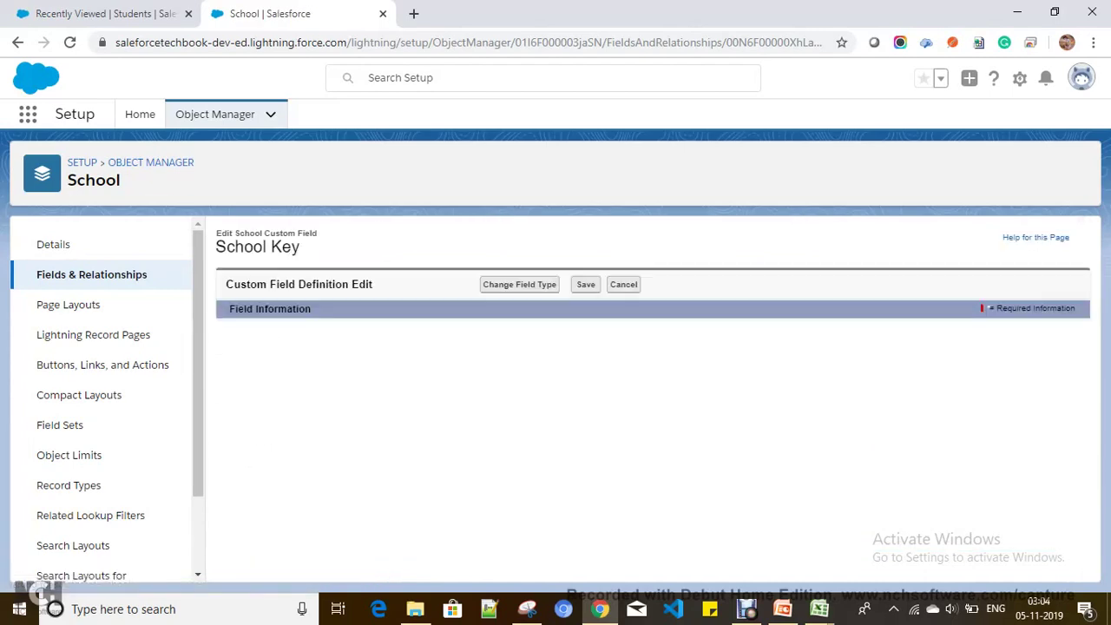
scroll(651, 399, down, 3)
scroll(651, 399, down, 1)
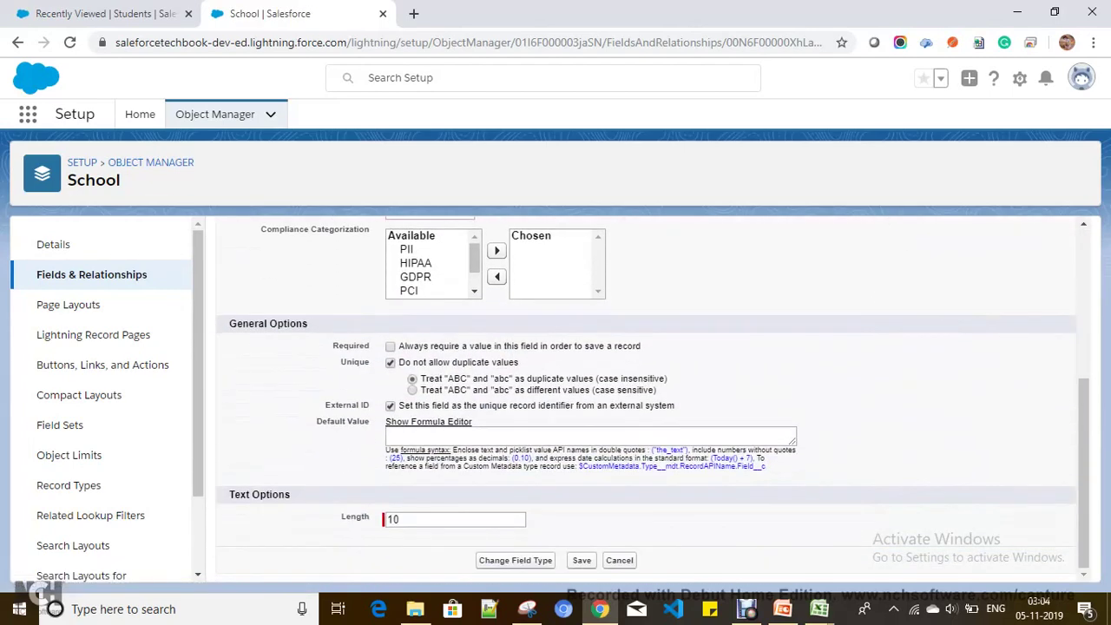
drag(405, 405, 676, 405)
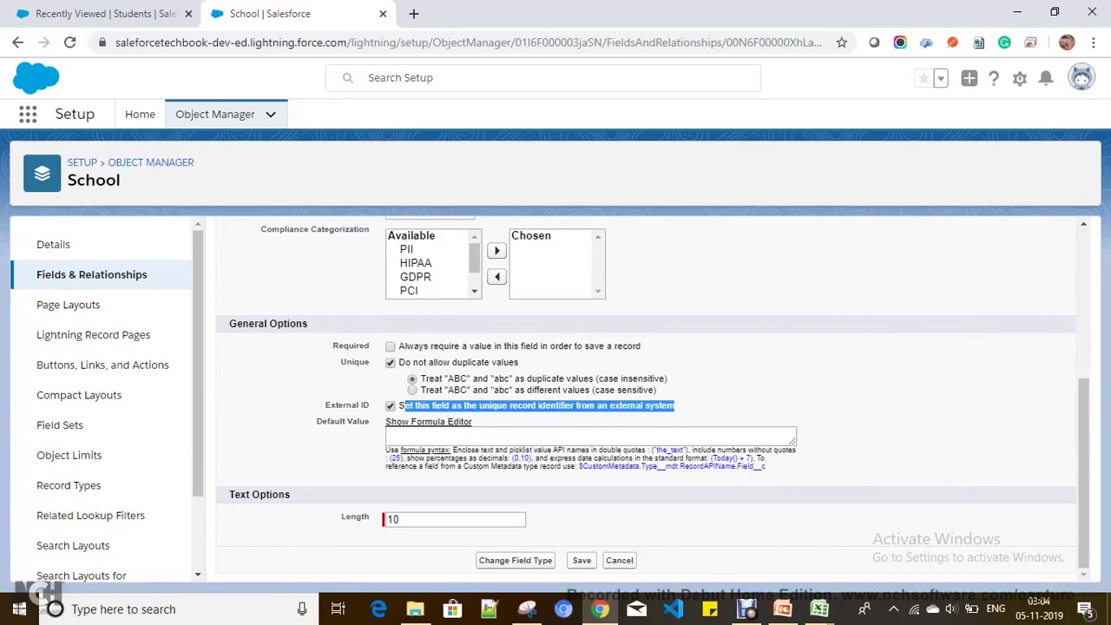
scroll(647, 399, up, 4)
scroll(647, 399, down, 1)
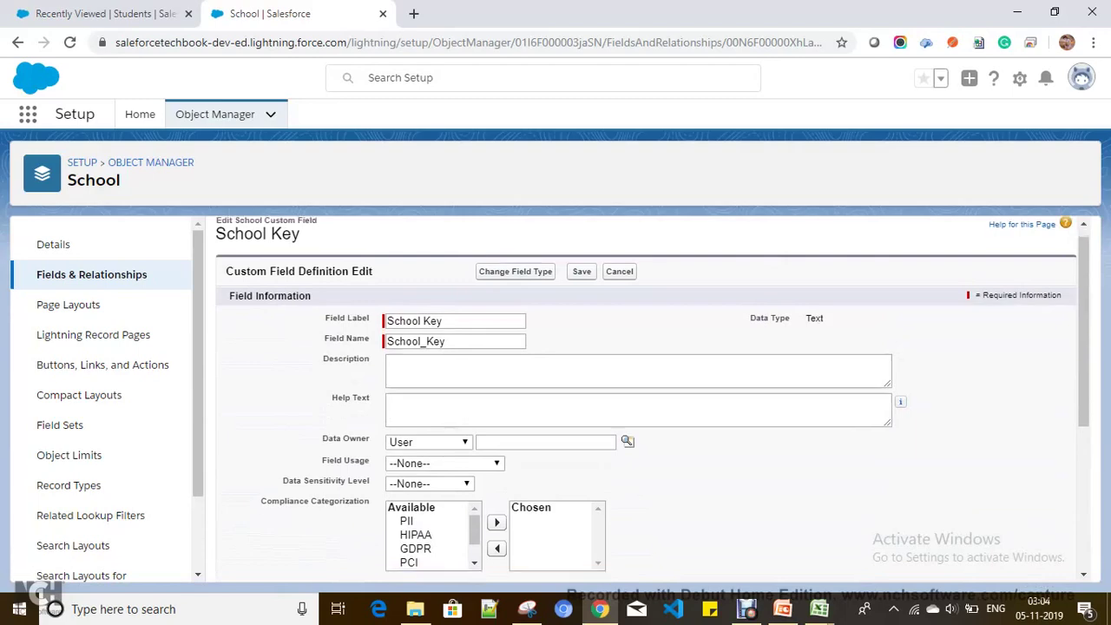
scroll(647, 400, down, 2)
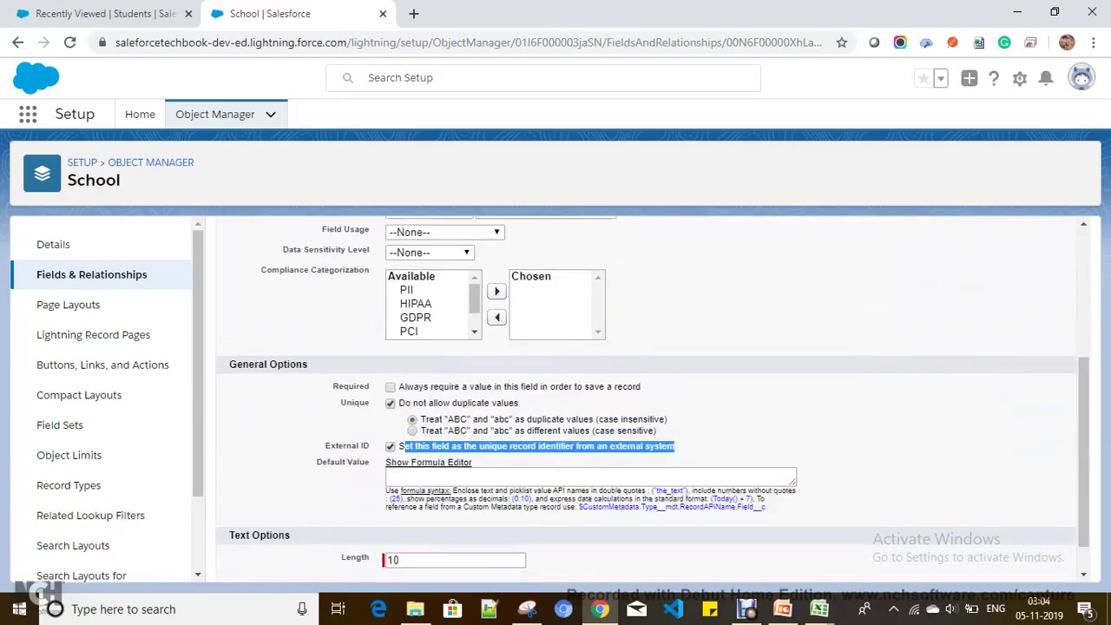
double_click(341, 446)
scroll(646, 399, up, 3)
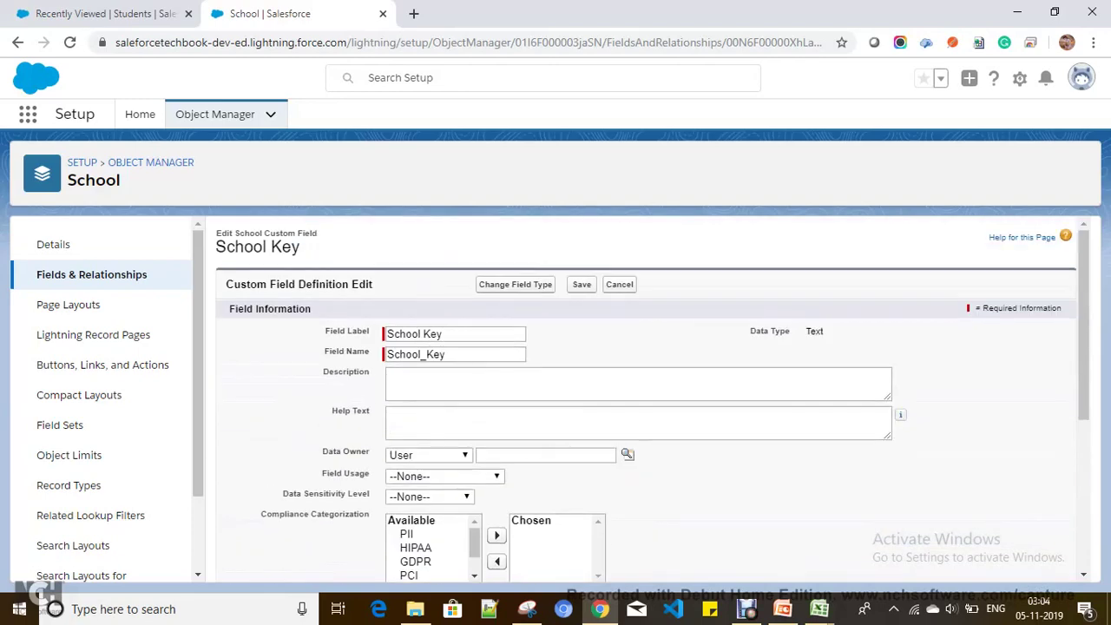
scroll(647, 400, down, 3)
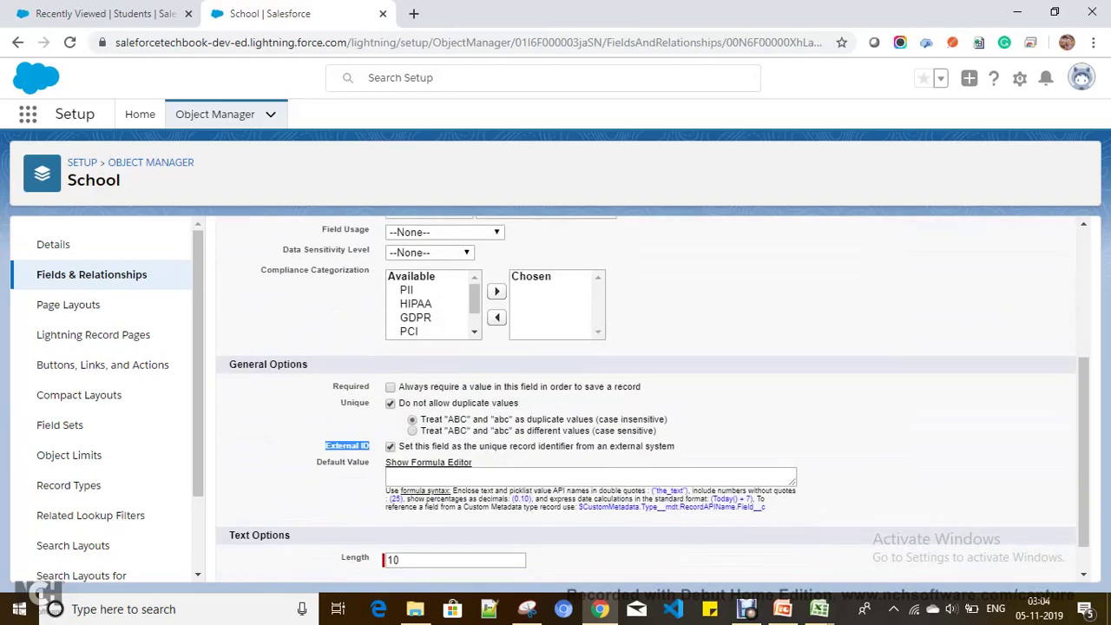
scroll(647, 399, up, 3)
click(620, 284)
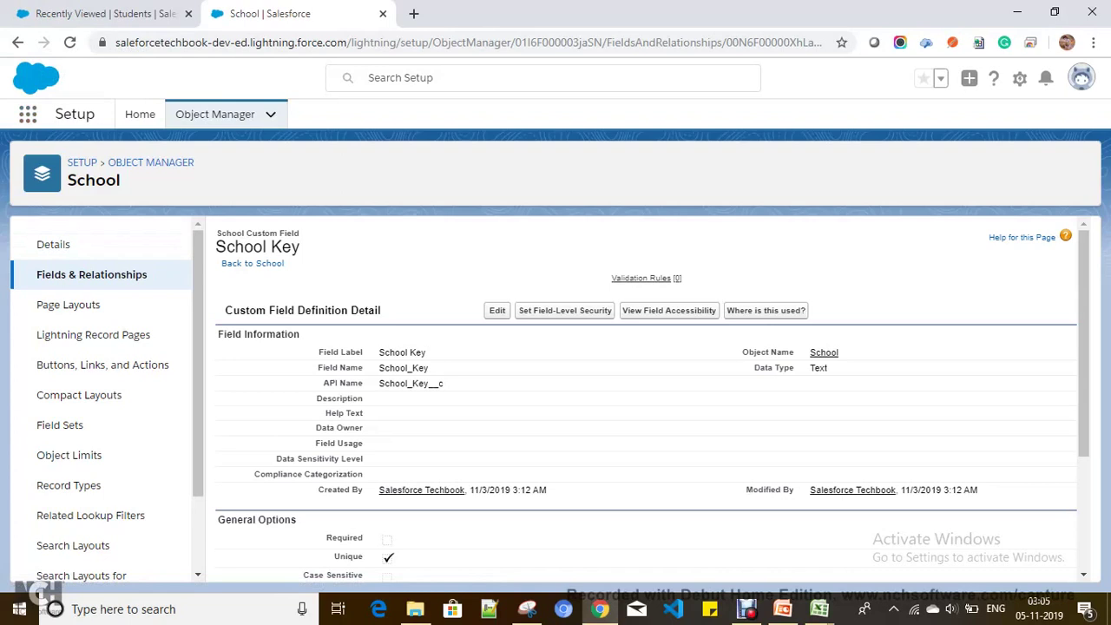
Step: Note the field's label and API name, then bring up the App Launcher
drag(378, 383, 444, 383)
drag(379, 351, 429, 368)
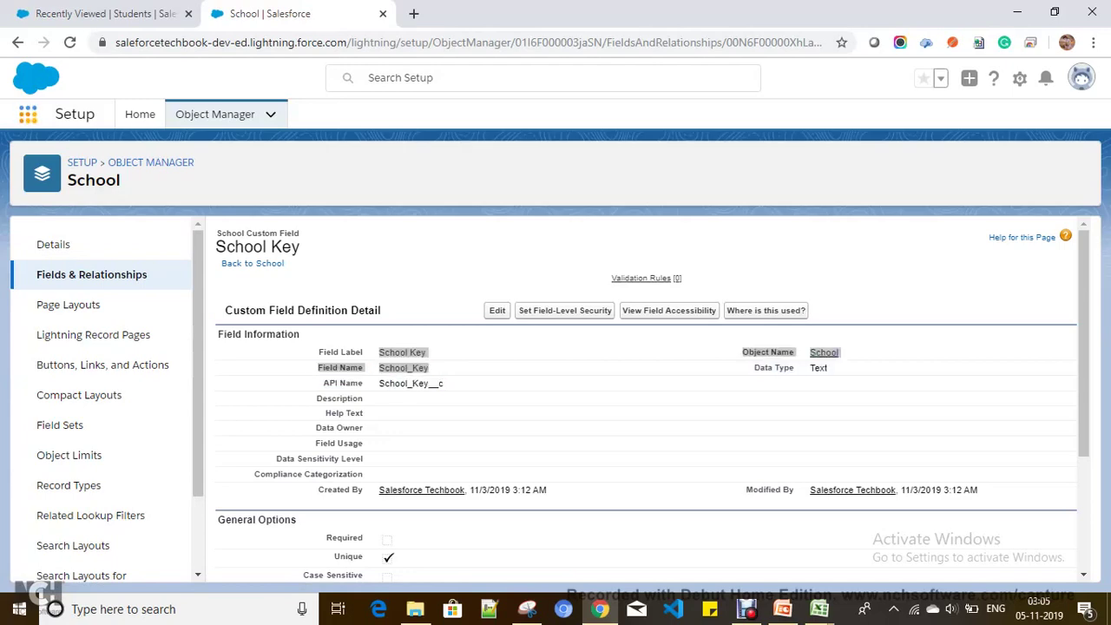
click(28, 114)
scroll(864, 449, down, 5)
scroll(864, 449, up, 3)
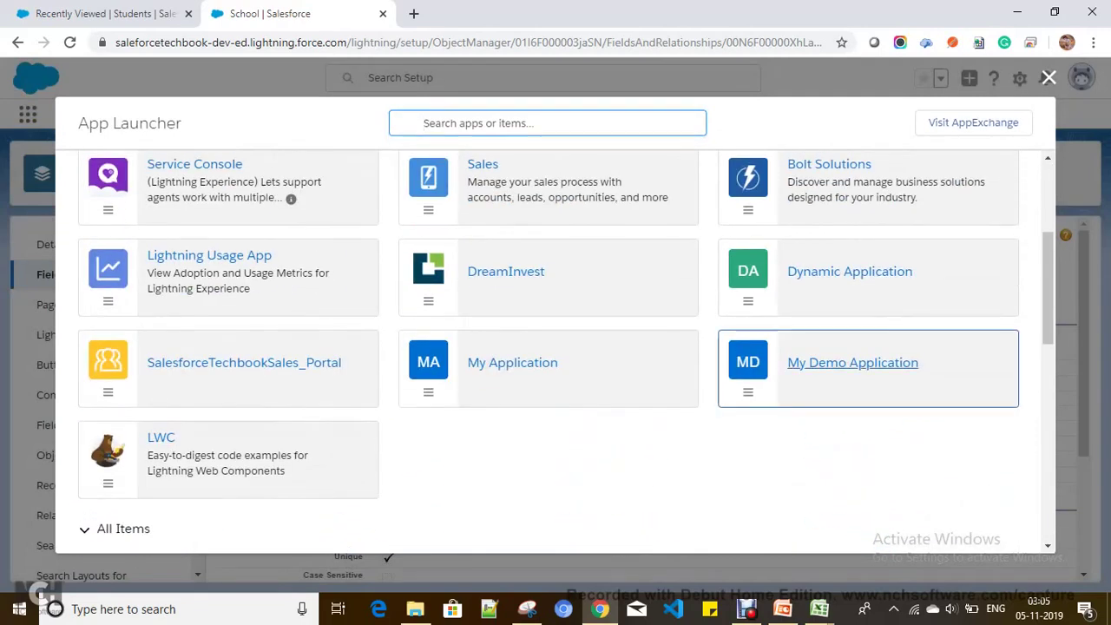
Step: Launch My Demo Application and go to the Students list
click(852, 363)
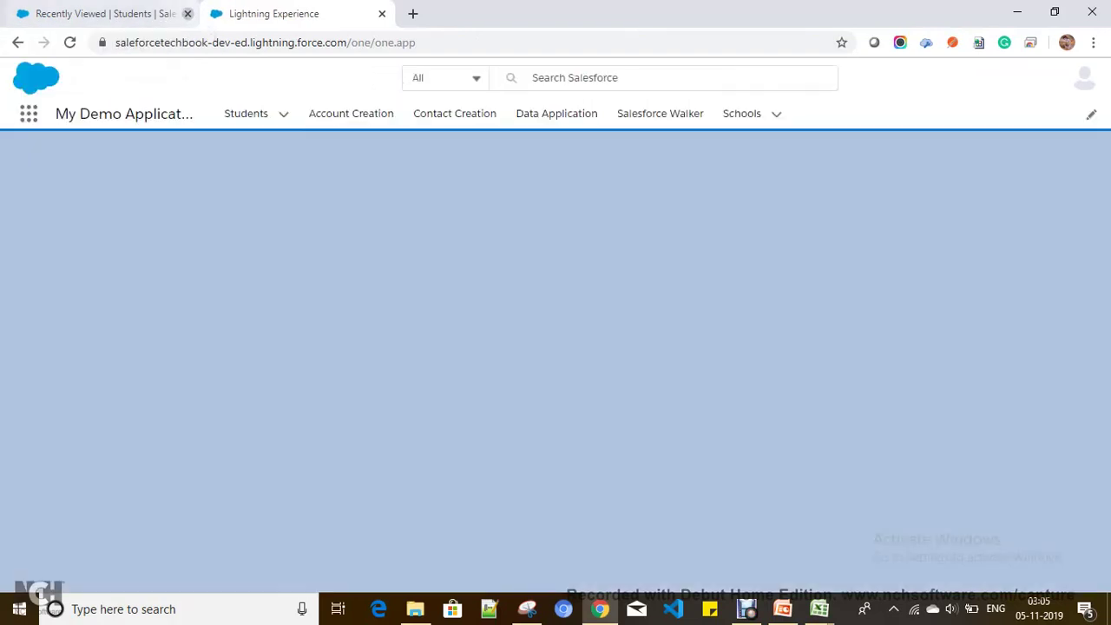
click(189, 14)
click(246, 113)
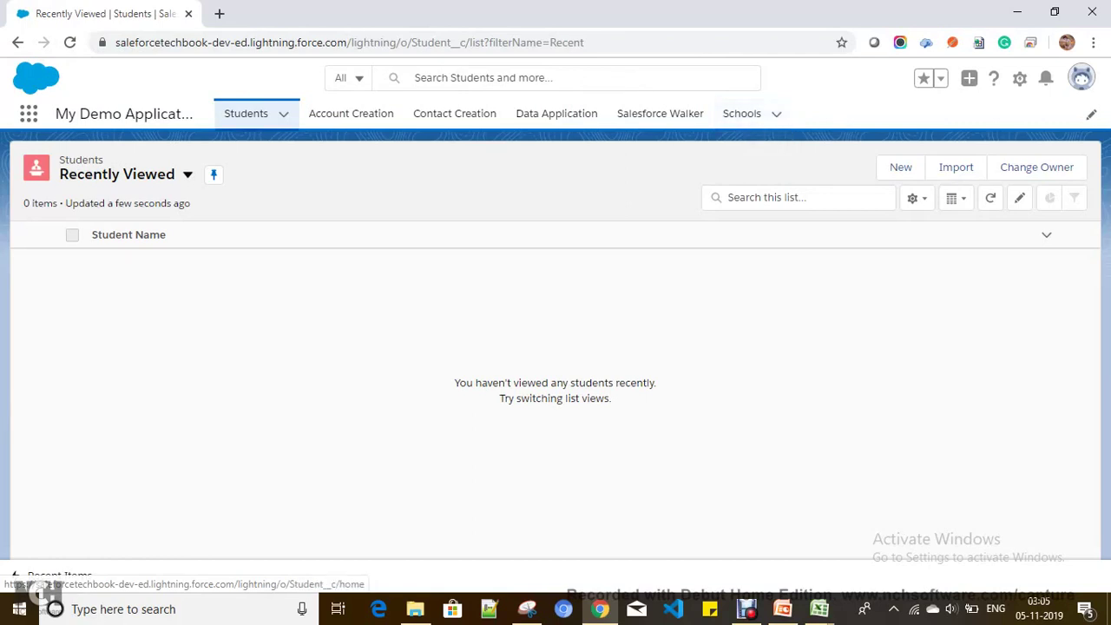
Step: In a new tab, confirm the Student object has a School lookup field, then return to Students
click(1020, 78)
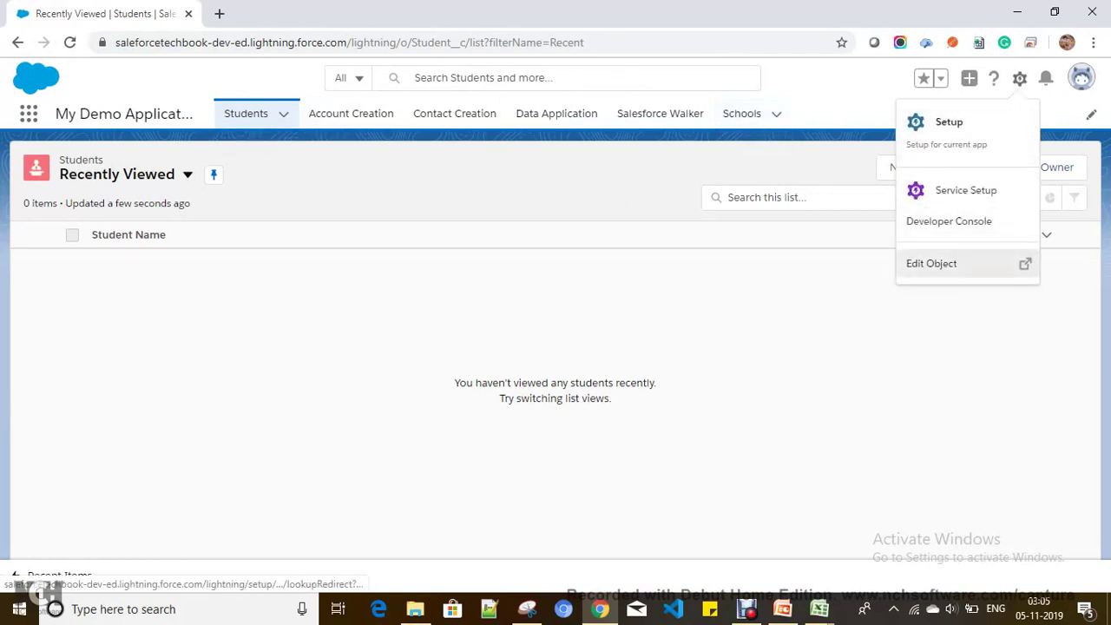
right_click(973, 269)
click(955, 280)
click(248, 13)
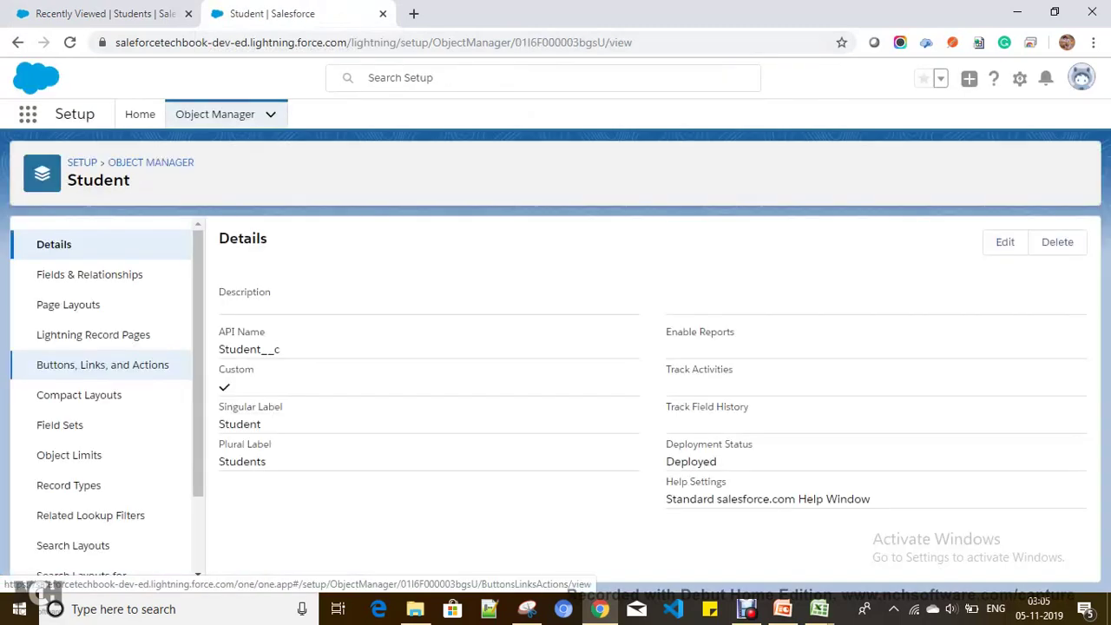
click(89, 274)
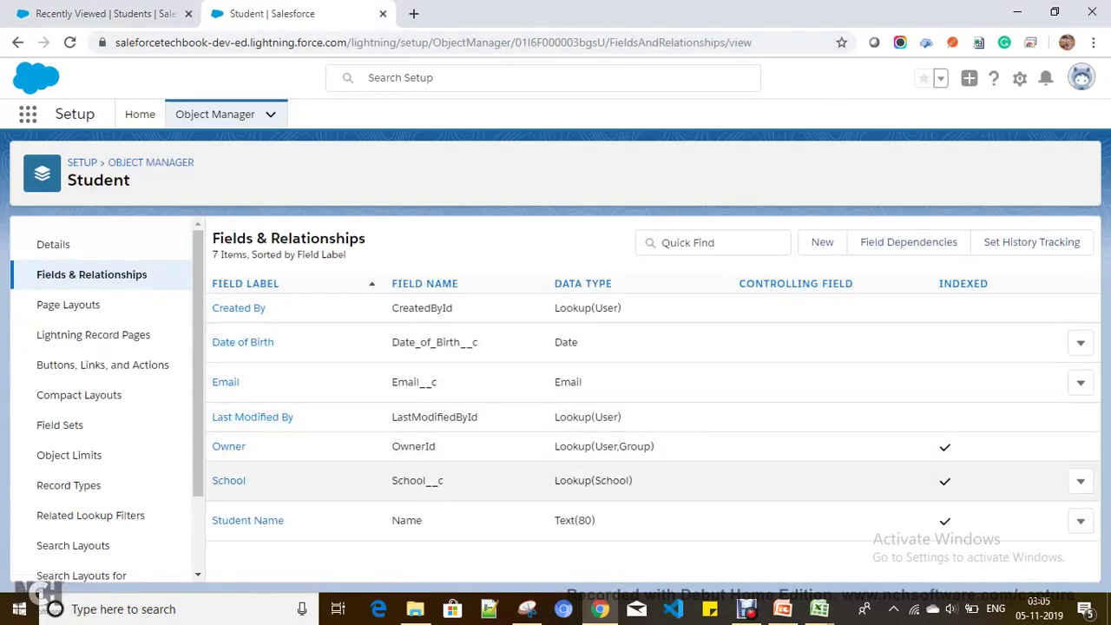
drag(391, 480, 633, 480)
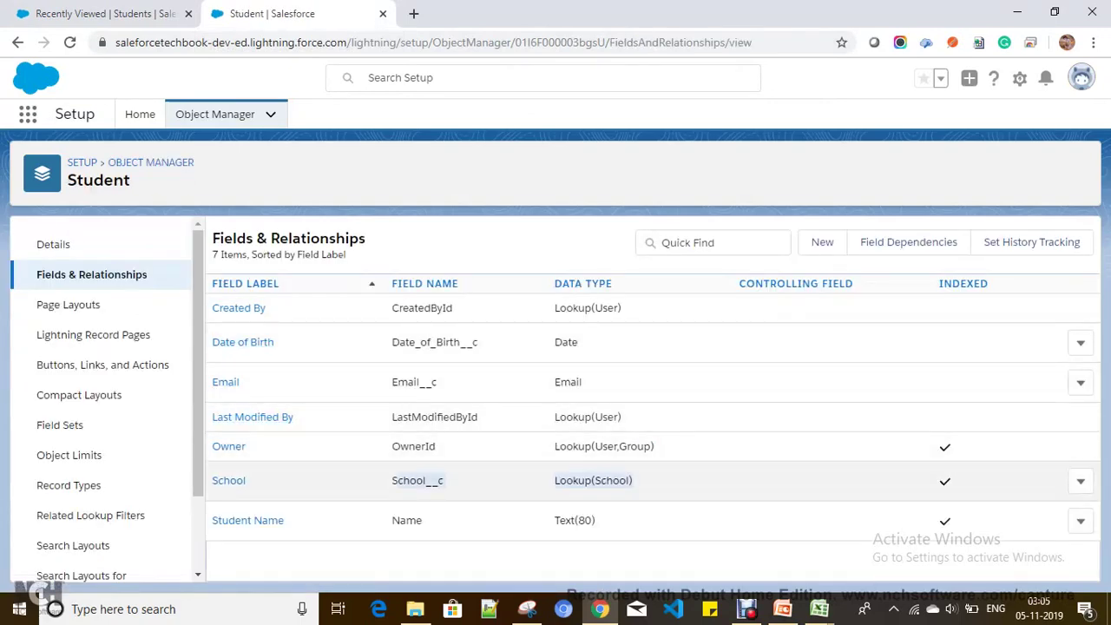
key(ctrl+shift+Tab)
Step: Switch to the All Students view and delete each of the four student records
click(187, 174)
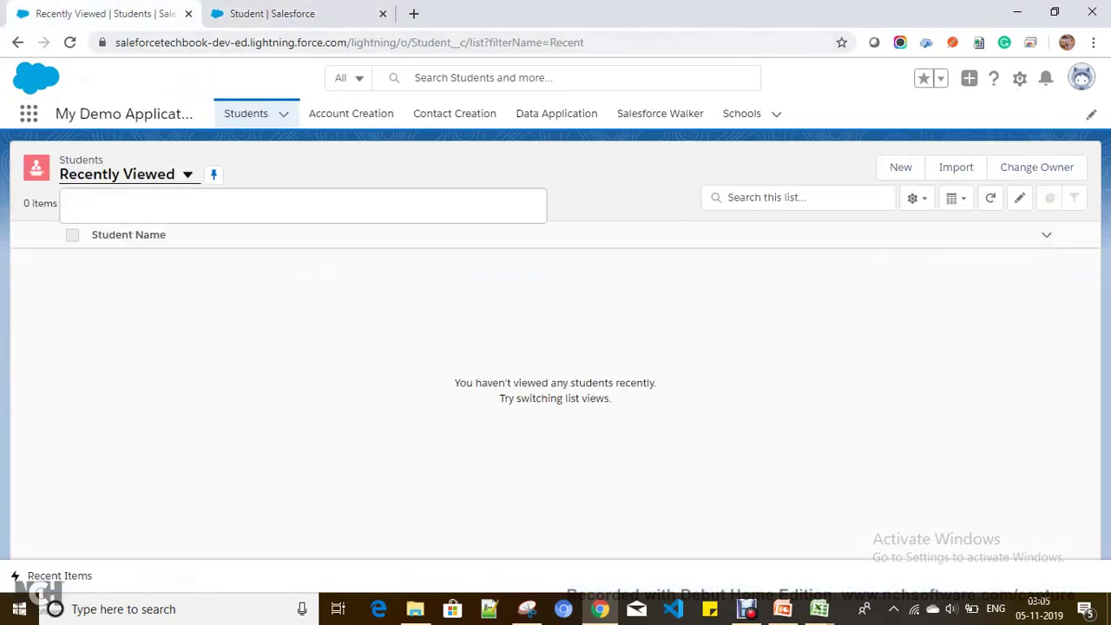
click(98, 228)
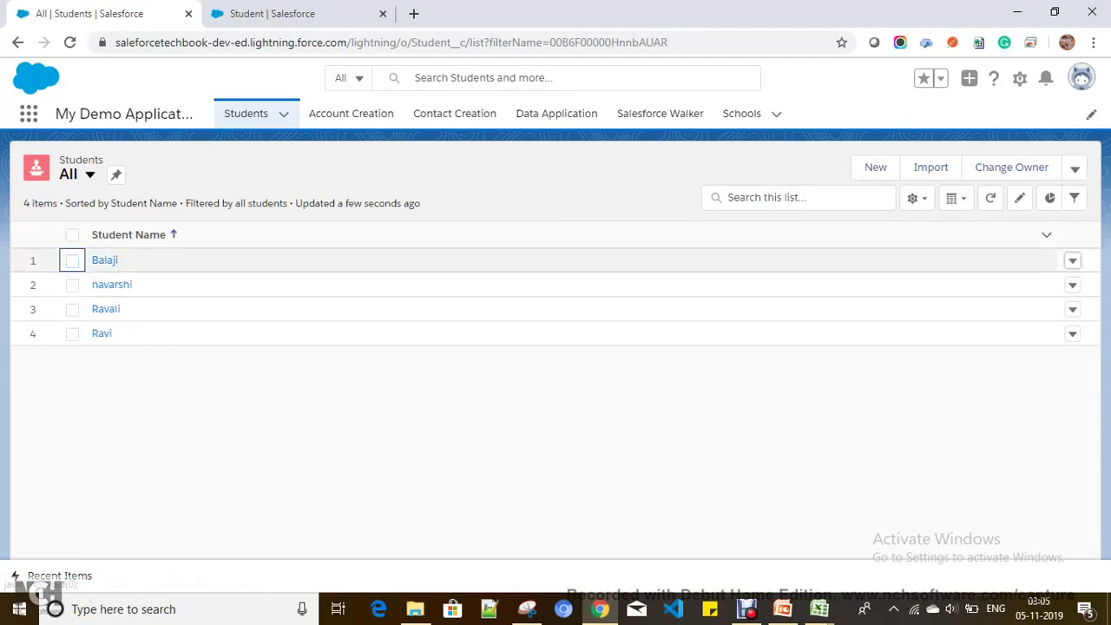
click(1073, 261)
click(1017, 318)
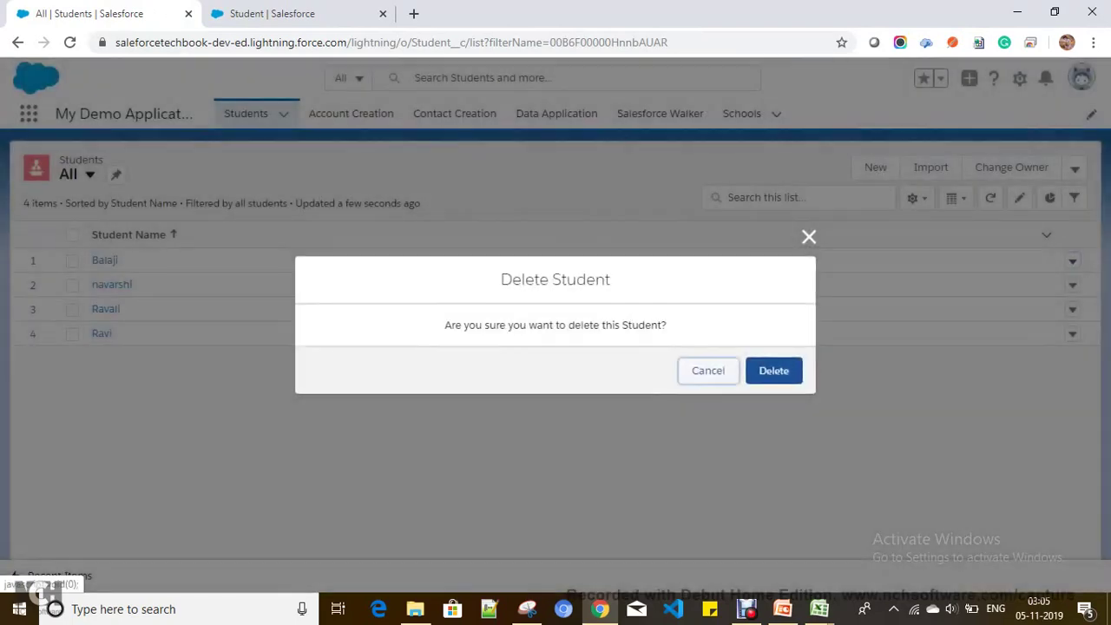
click(774, 369)
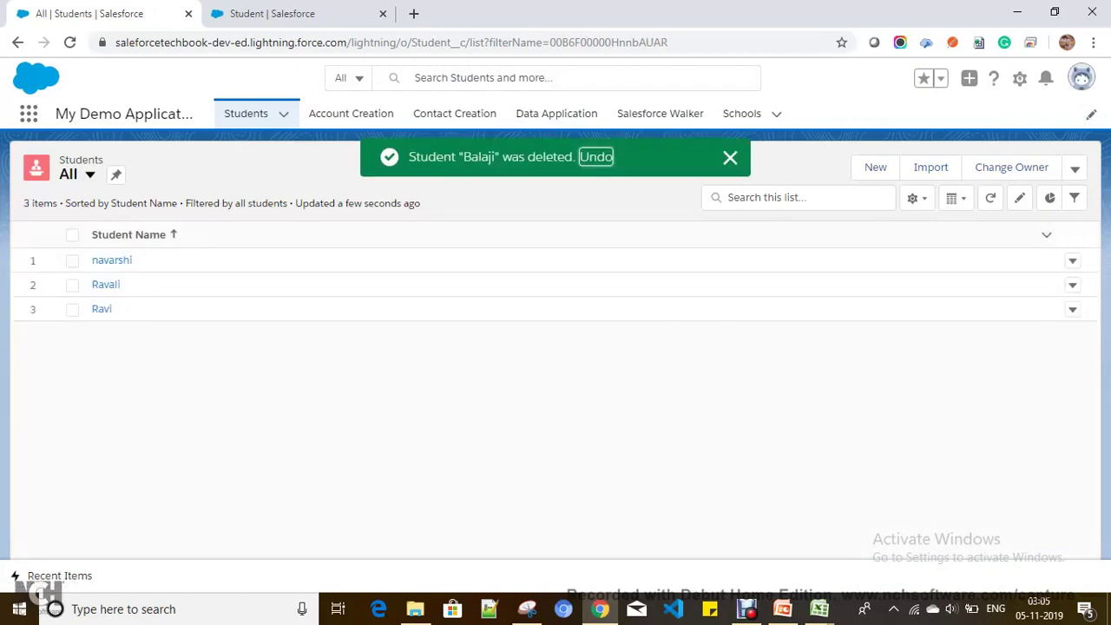
click(1074, 261)
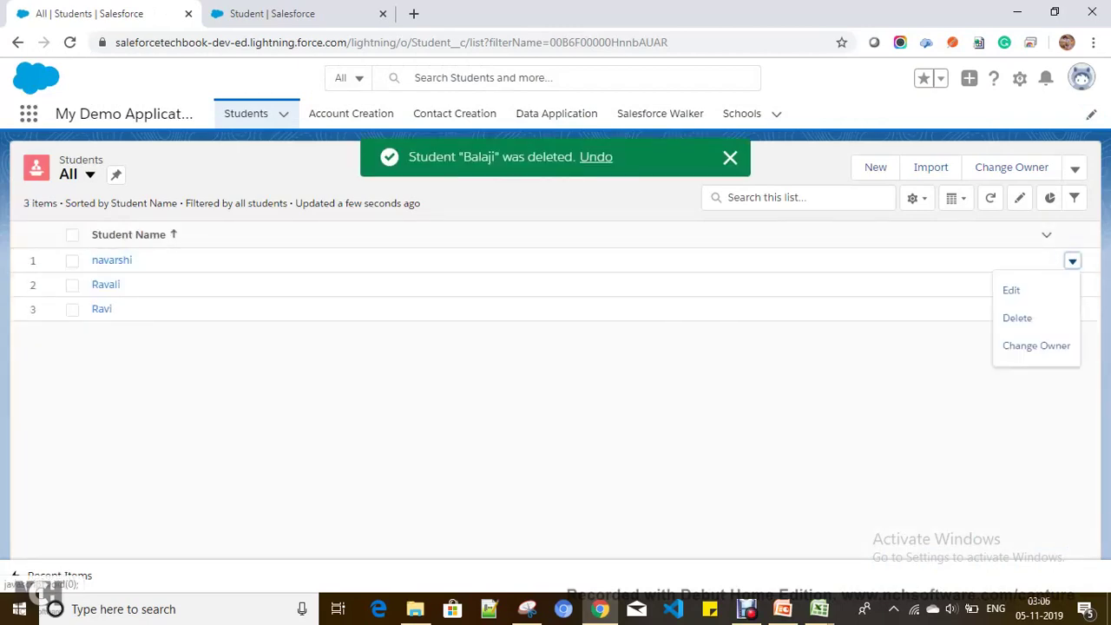
click(1018, 318)
click(774, 370)
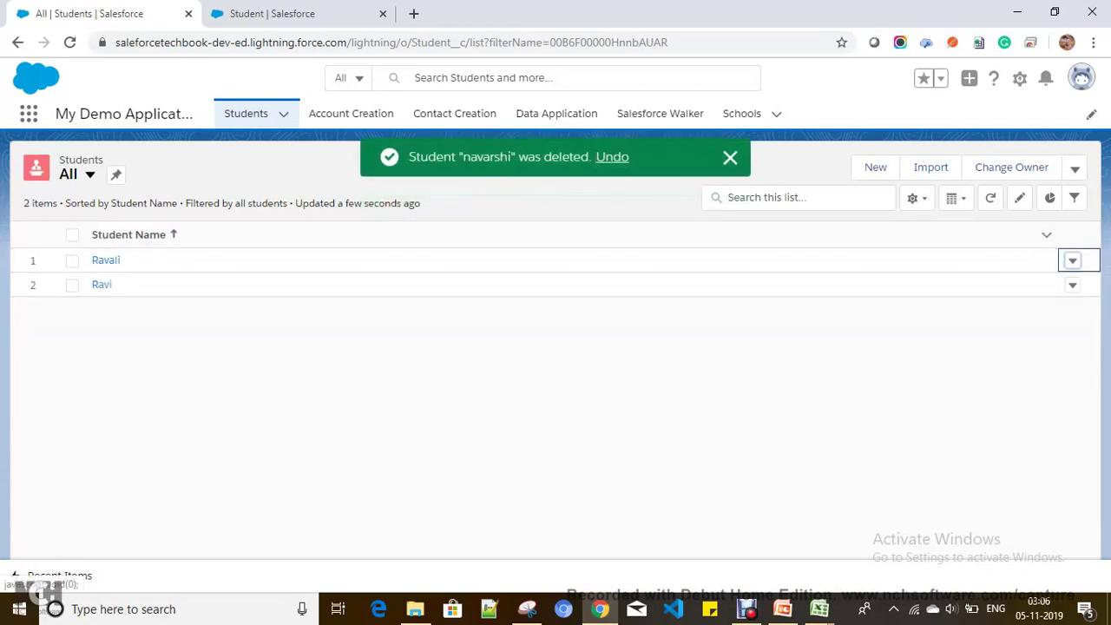
click(1073, 261)
click(1016, 317)
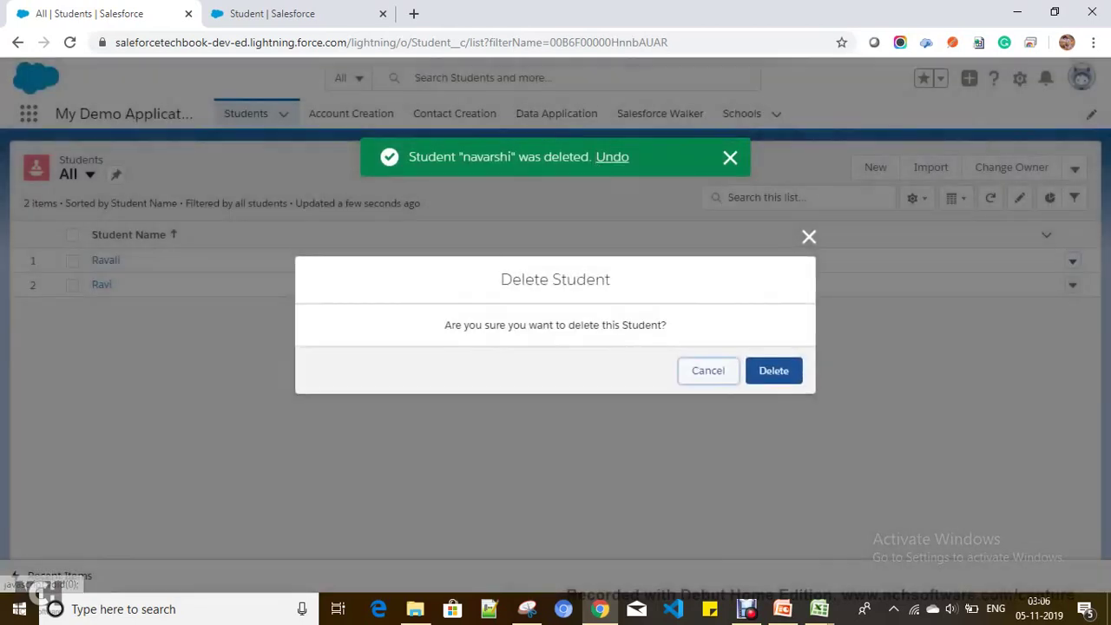
click(771, 370)
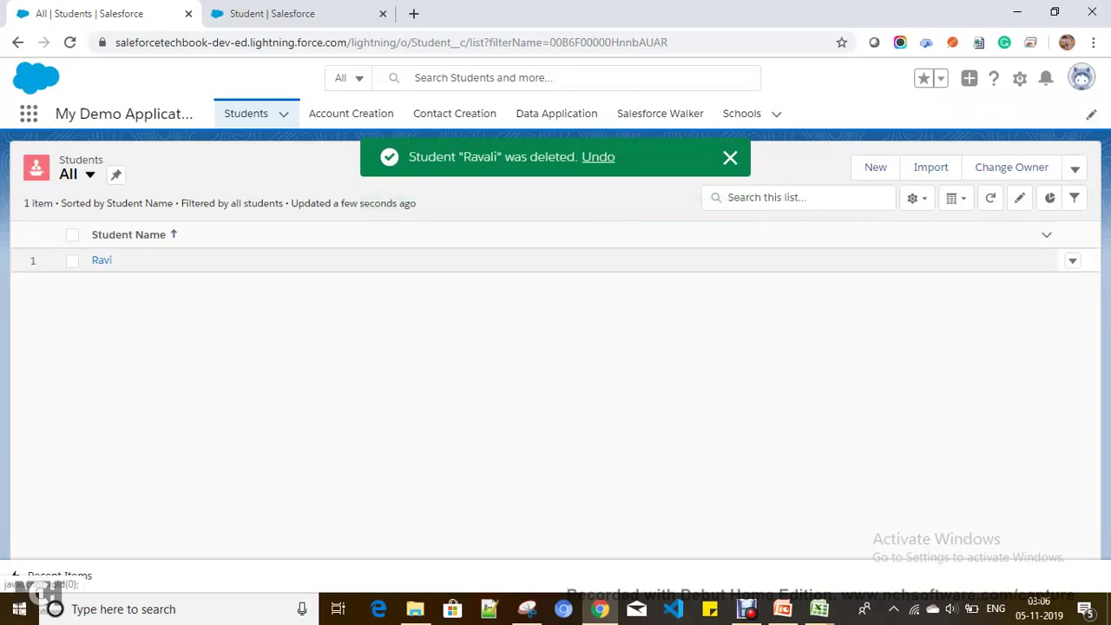
click(1073, 260)
click(1018, 318)
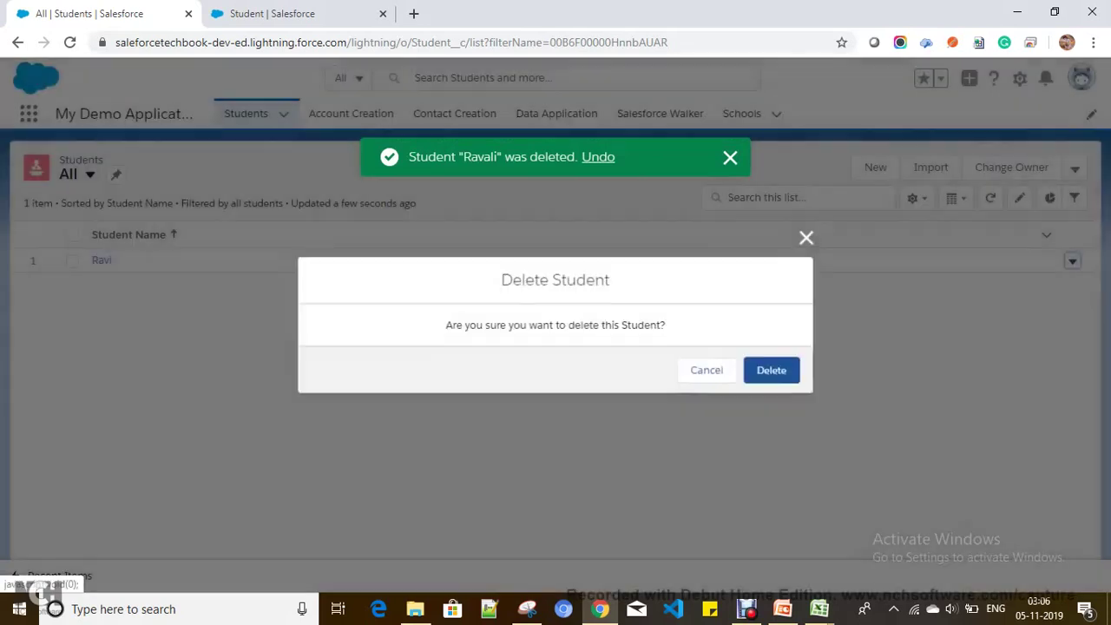
click(773, 371)
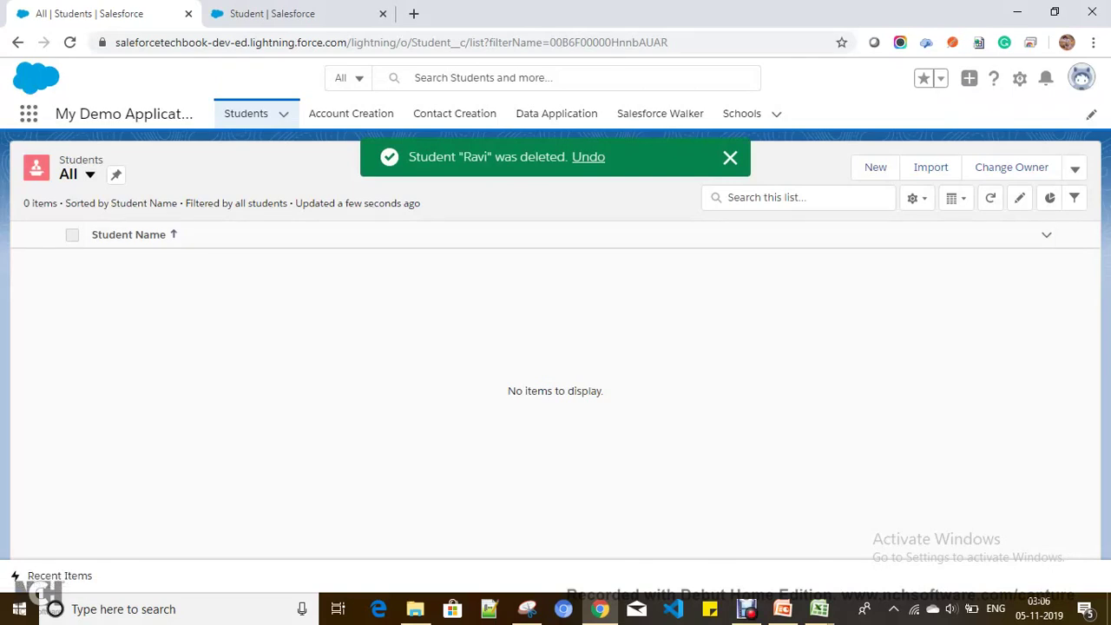
Step: Refresh the All Students view to confirm it shows 0 items
click(89, 173)
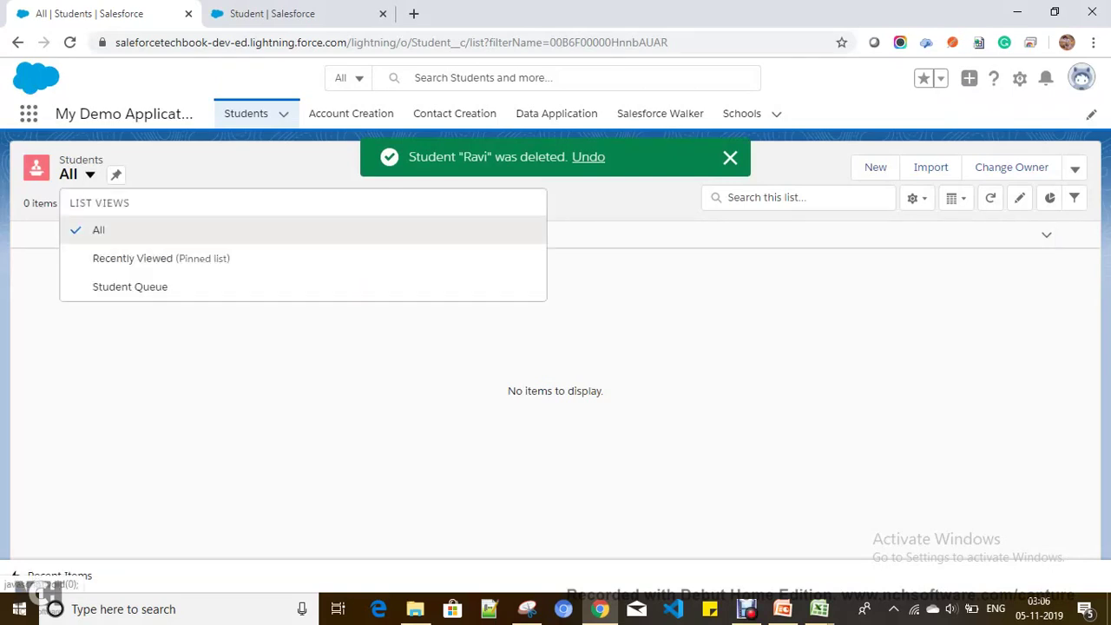
click(70, 229)
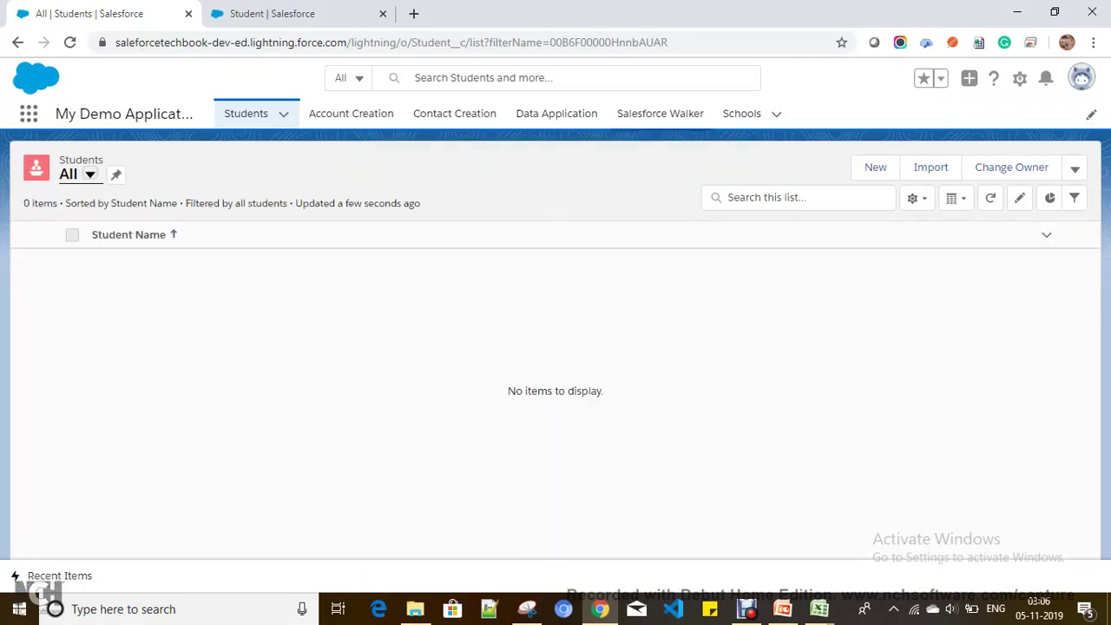
click(741, 113)
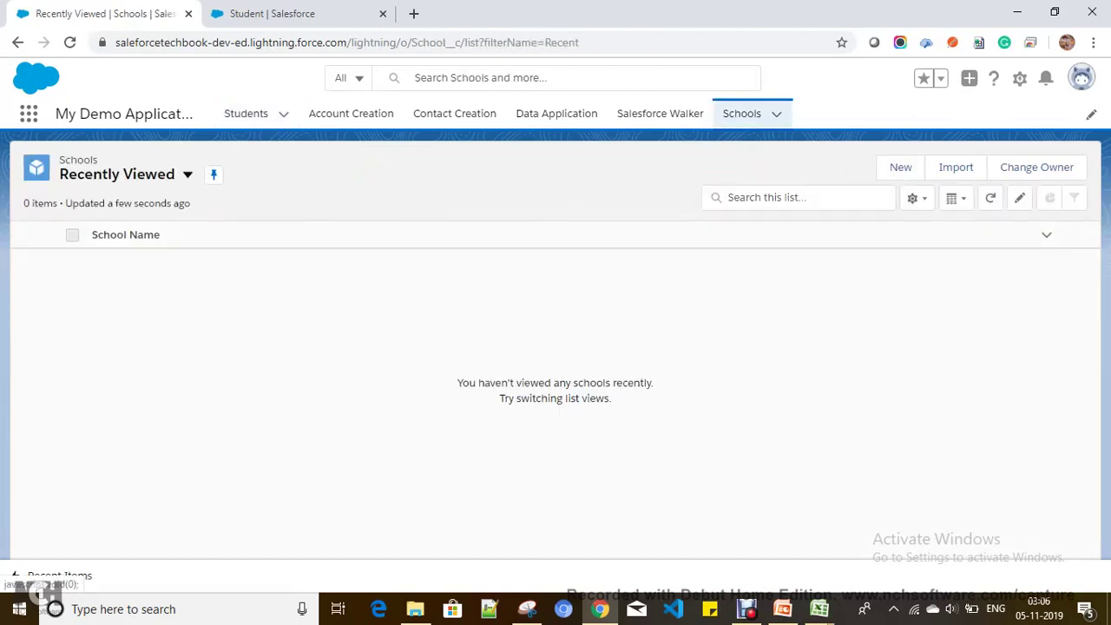
Step: Show all schools and delete Blue Moon and Little Angels
click(70, 228)
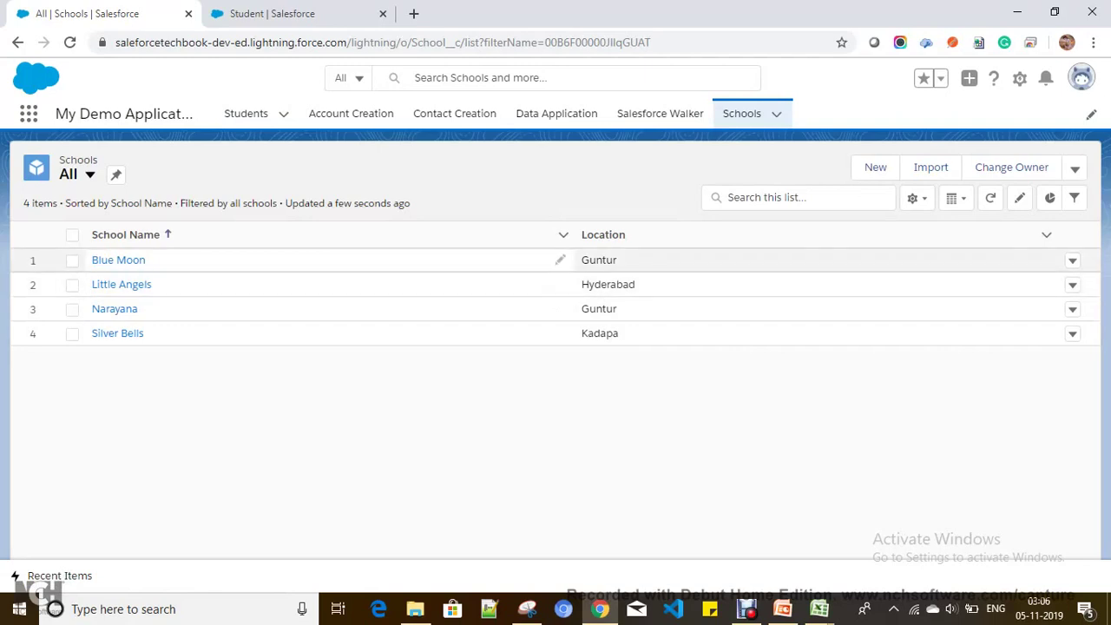
click(72, 259)
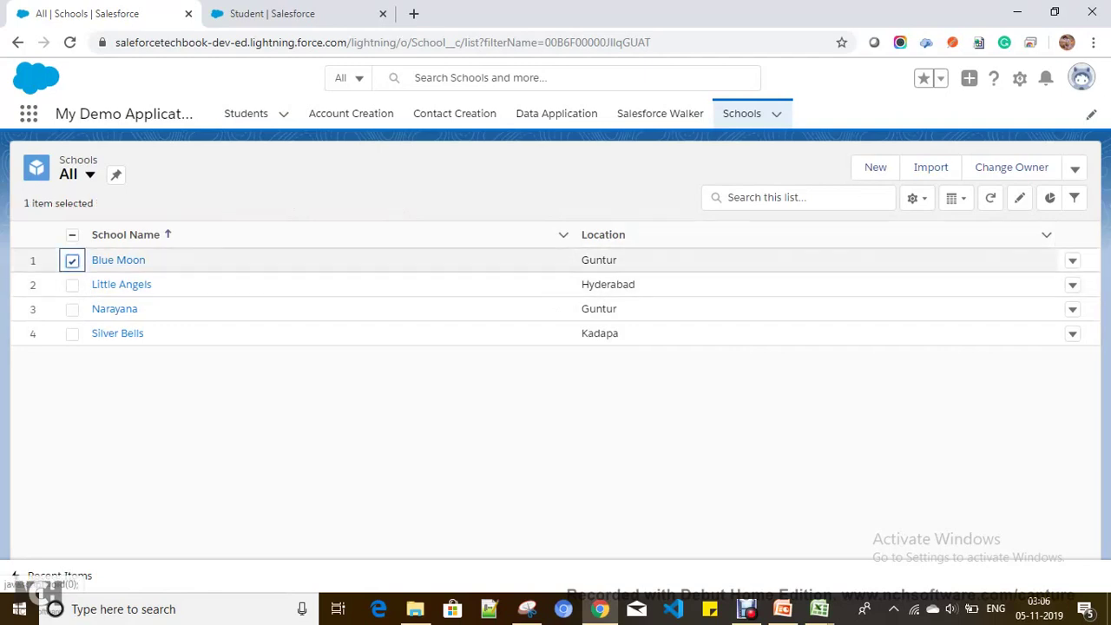
click(1073, 260)
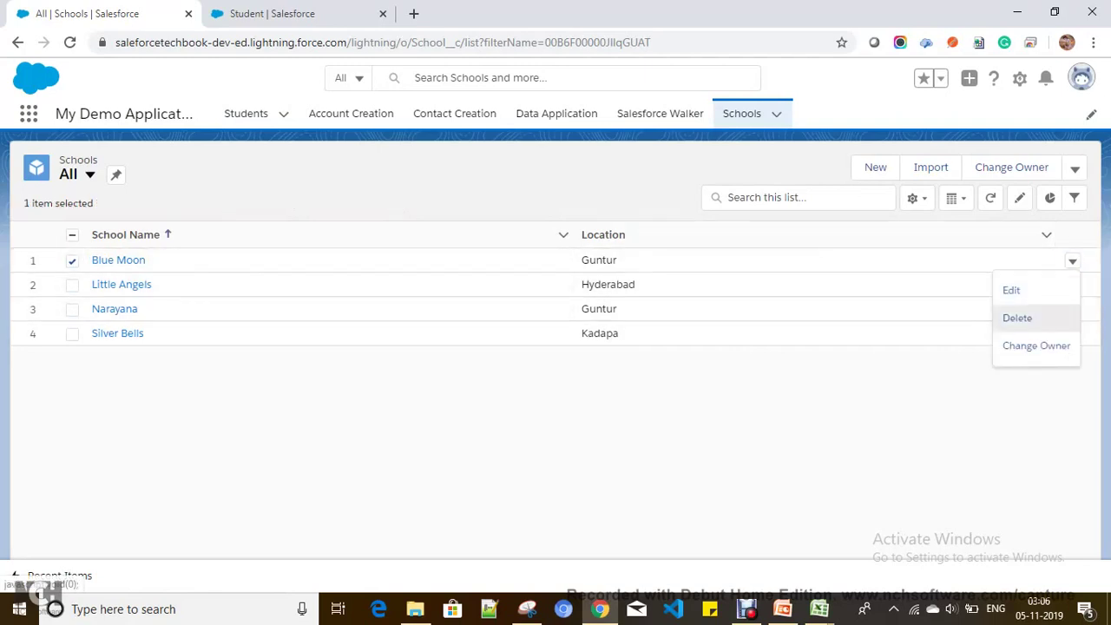
click(1015, 318)
click(774, 371)
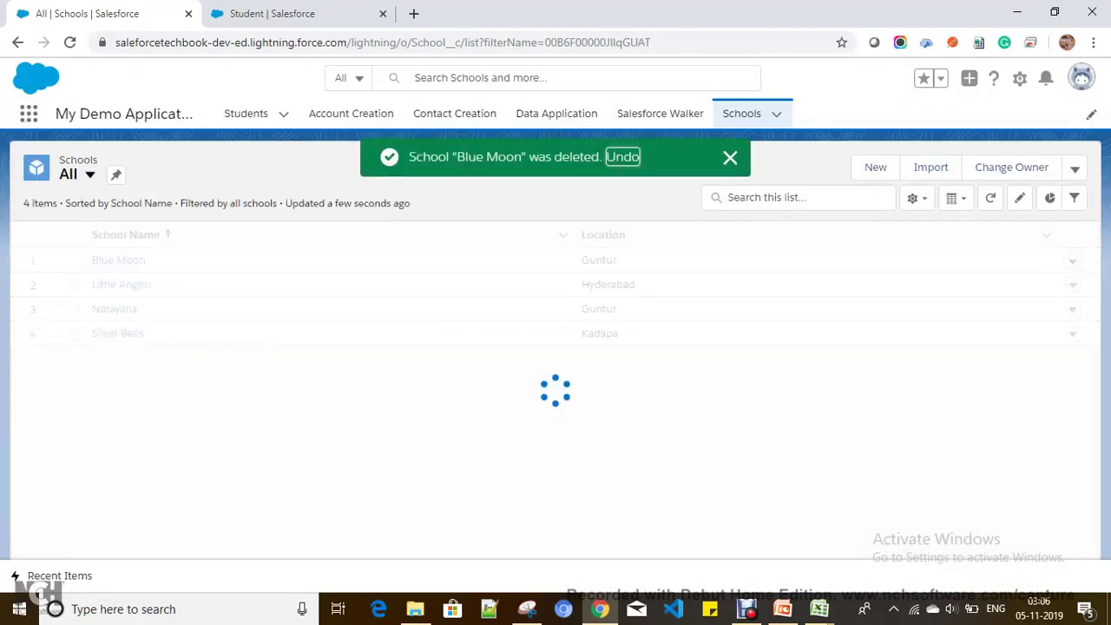
click(1073, 260)
click(1018, 317)
click(772, 370)
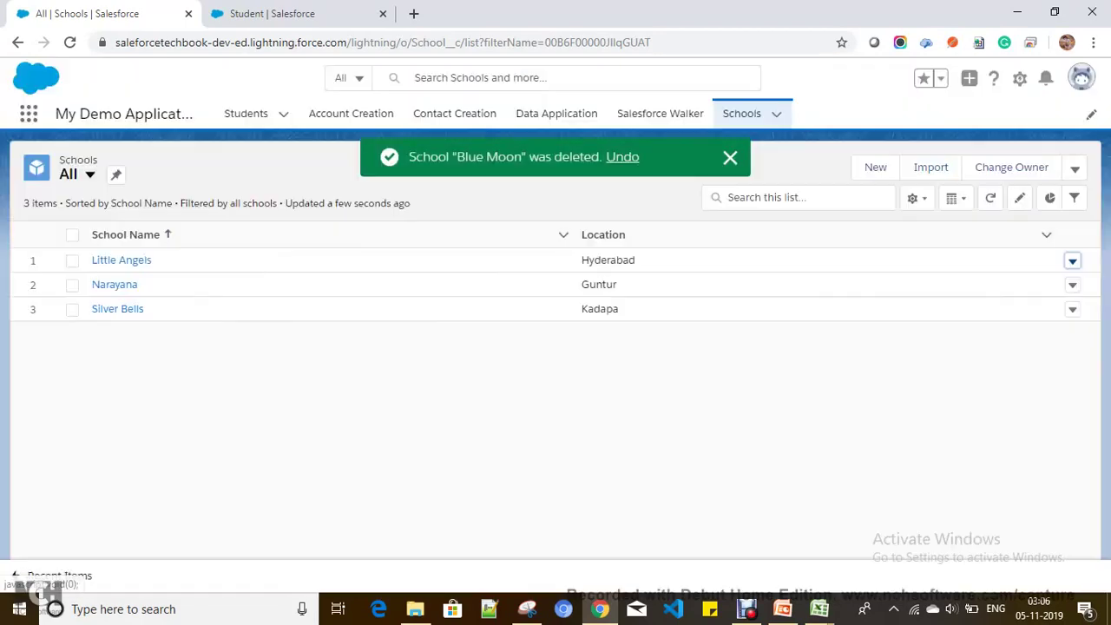
Step: Delete Narayana and the last remaining school, then minimize the browser
click(1073, 261)
click(1017, 317)
click(774, 371)
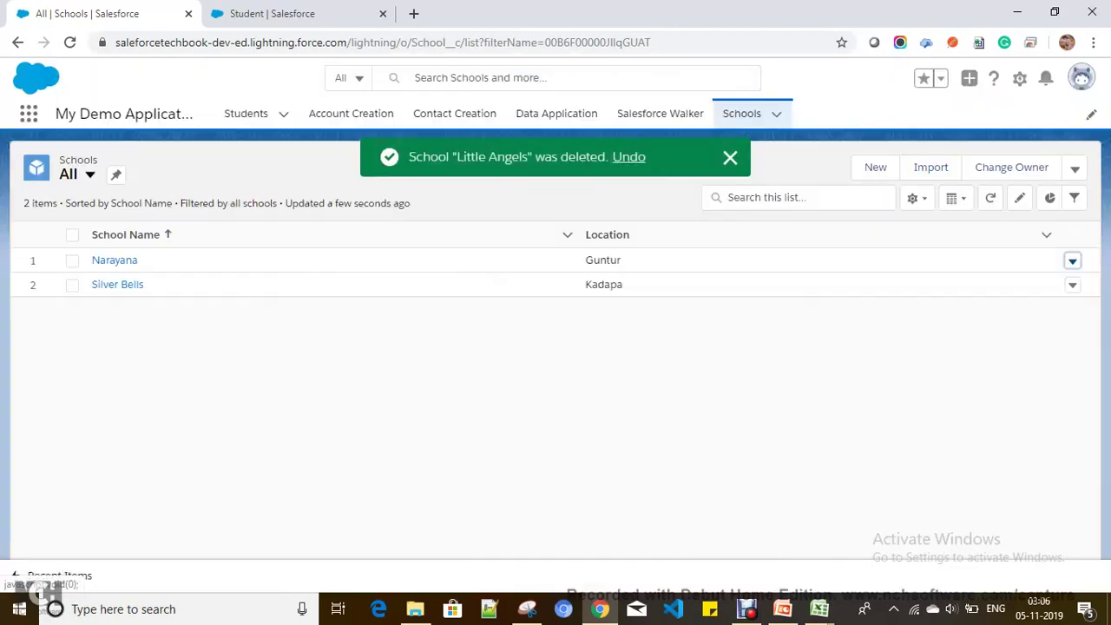
click(1073, 261)
click(1017, 318)
click(767, 370)
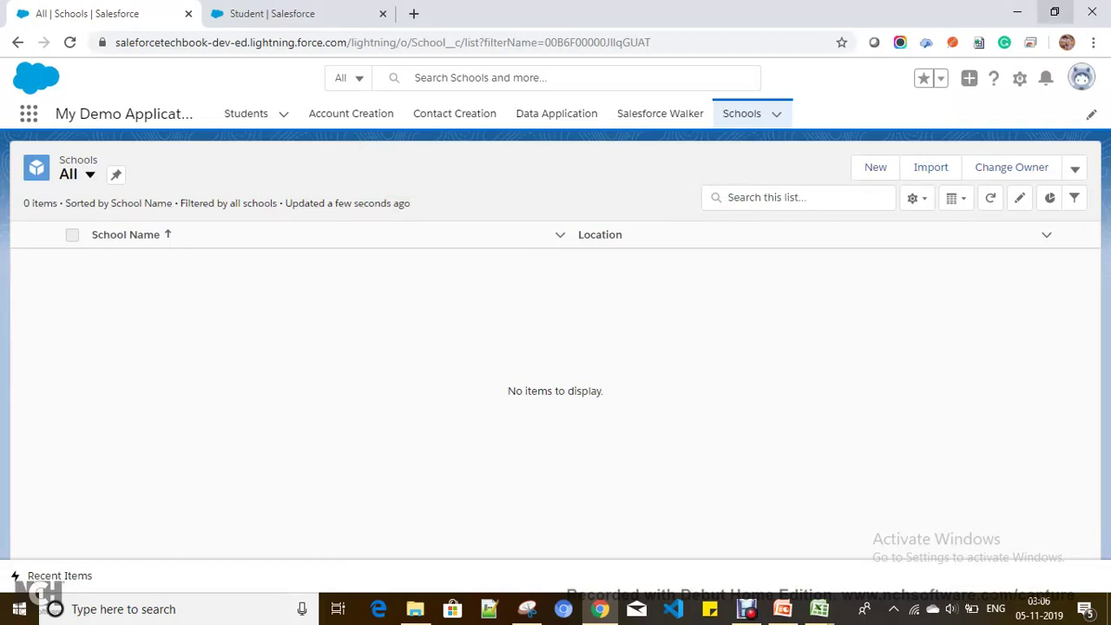
click(1017, 12)
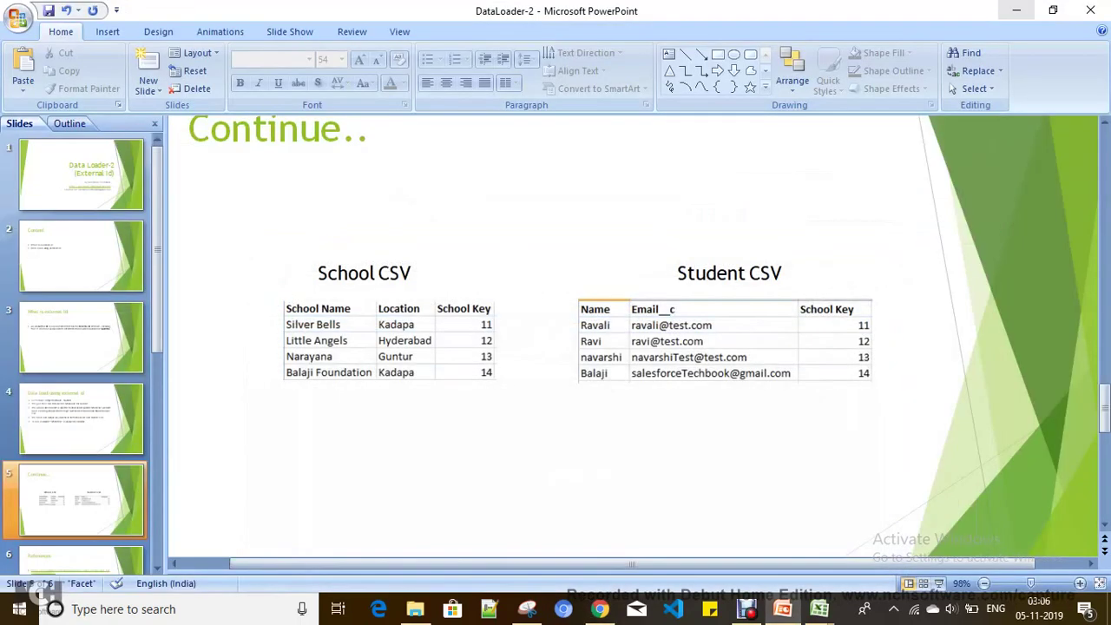
Step: Minimize PowerPoint and launch Data Loader 45.0.0 from its desktop shortcut
click(1018, 12)
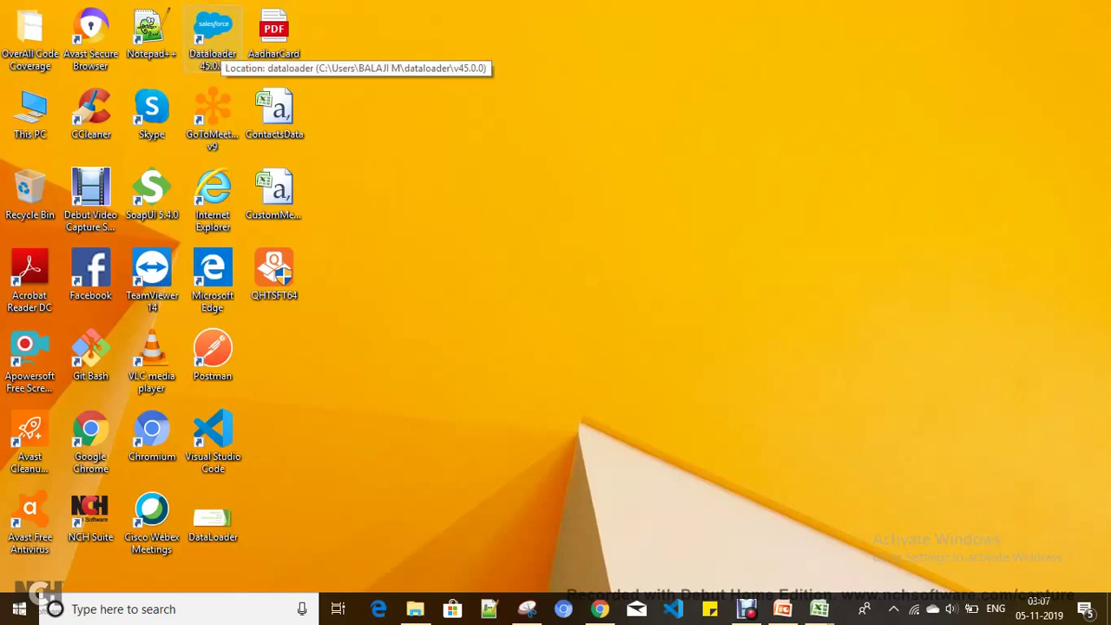
double_click(213, 35)
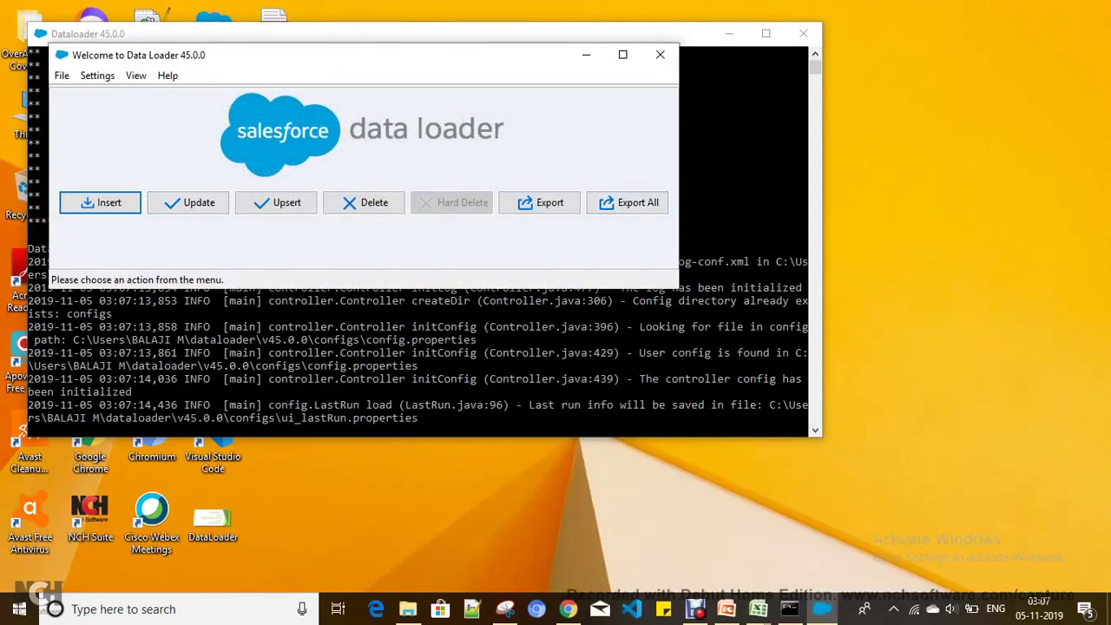
Step: Start an Insert and sign in via OAuth with the org's username and password, allowing access
click(100, 203)
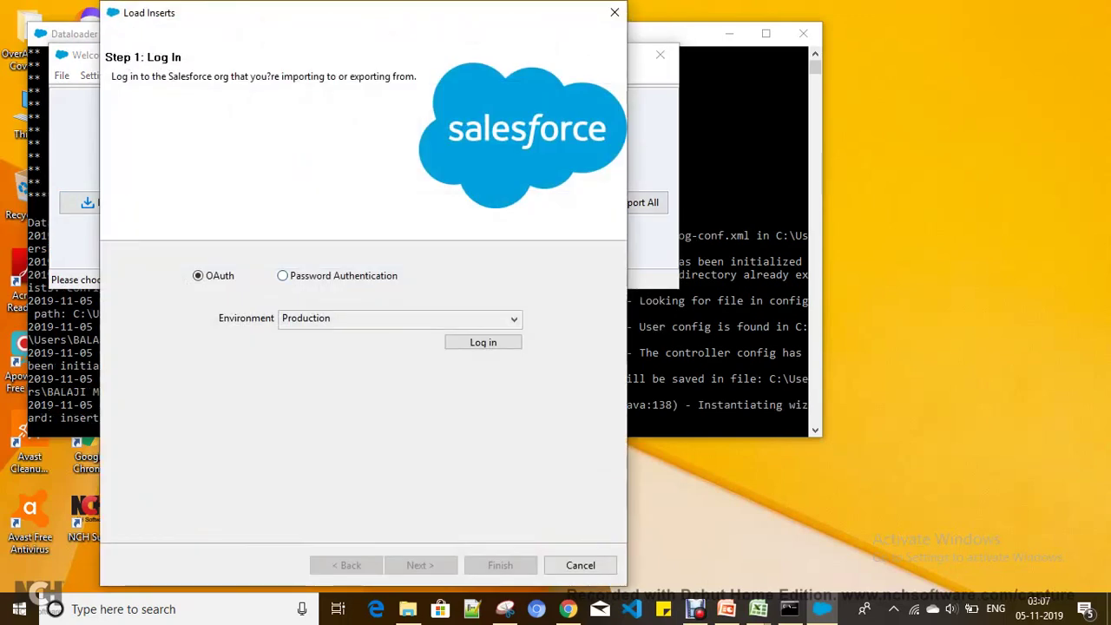
click(483, 342)
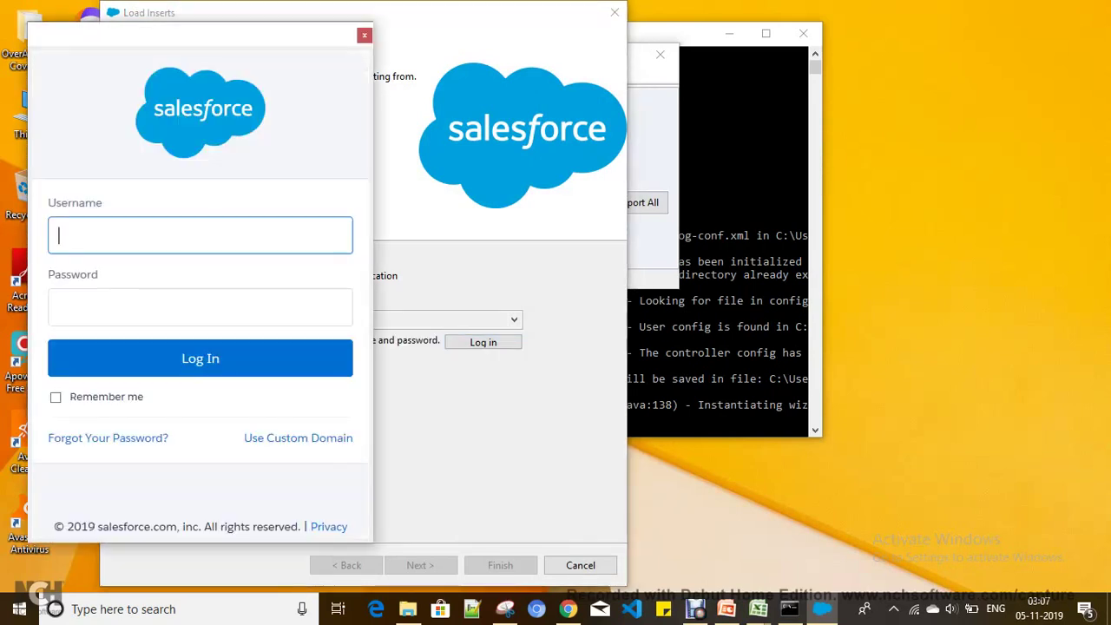
text(salesforce)
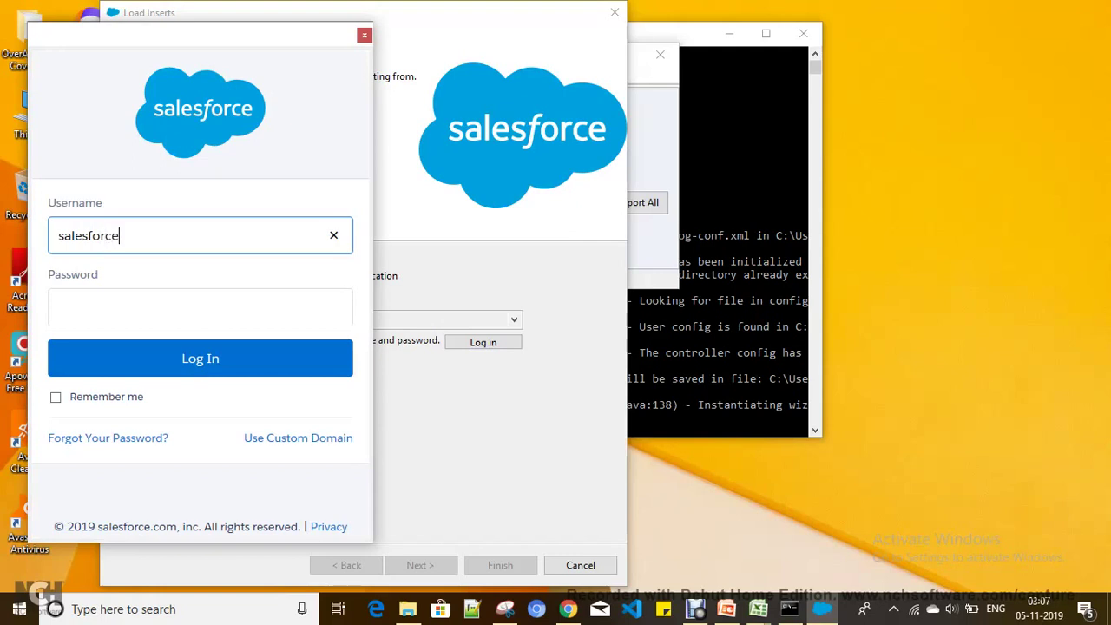
key(Tab)
text(••••••)
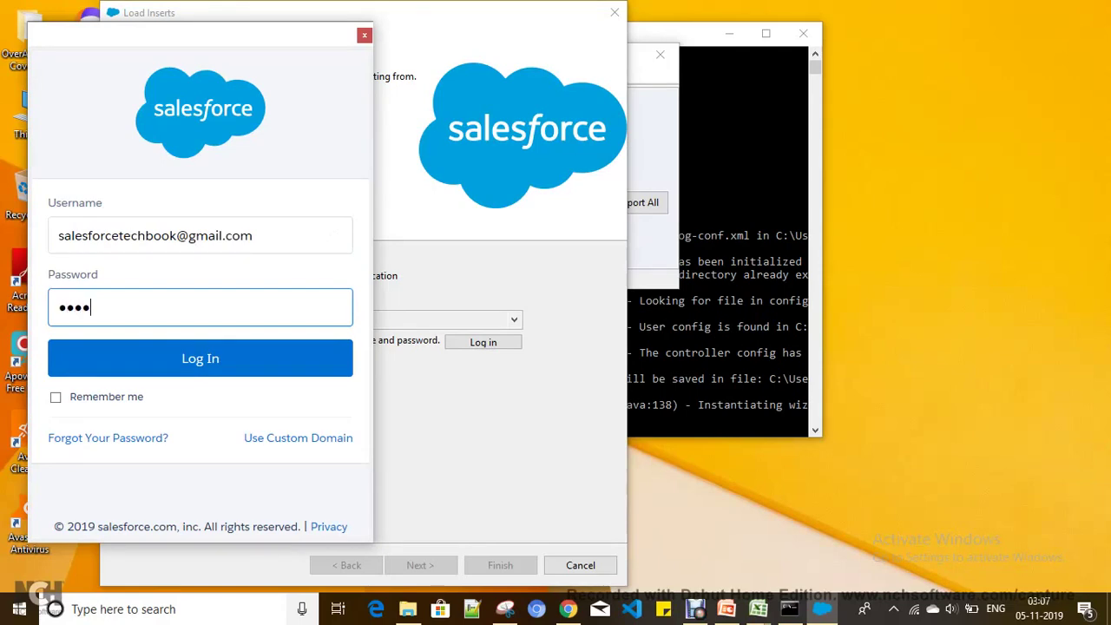
text(••••)
key(Return)
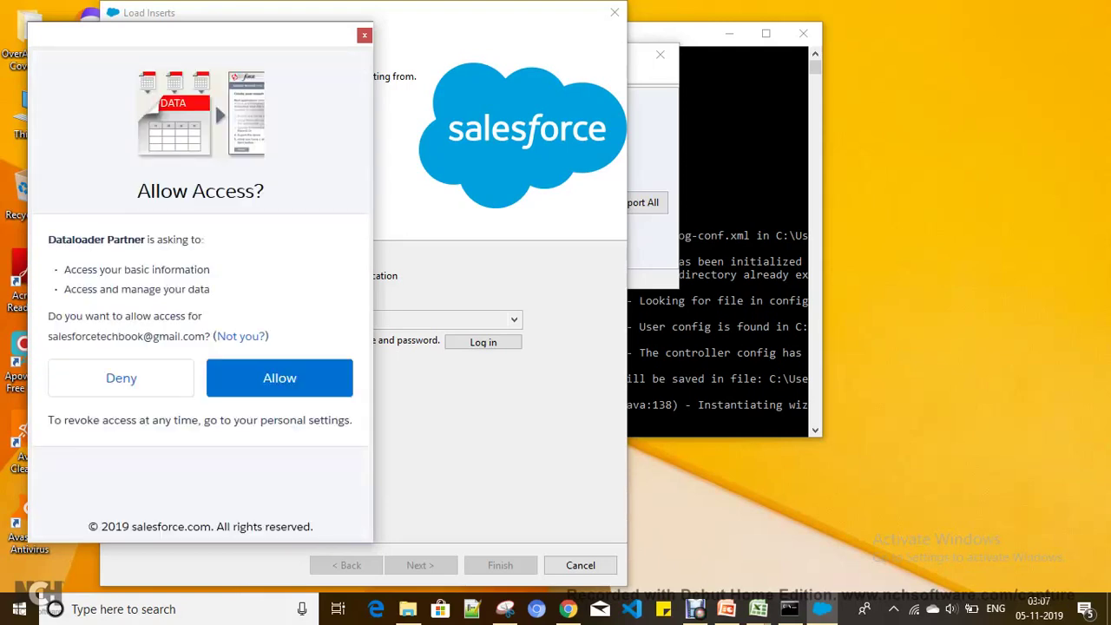
click(279, 378)
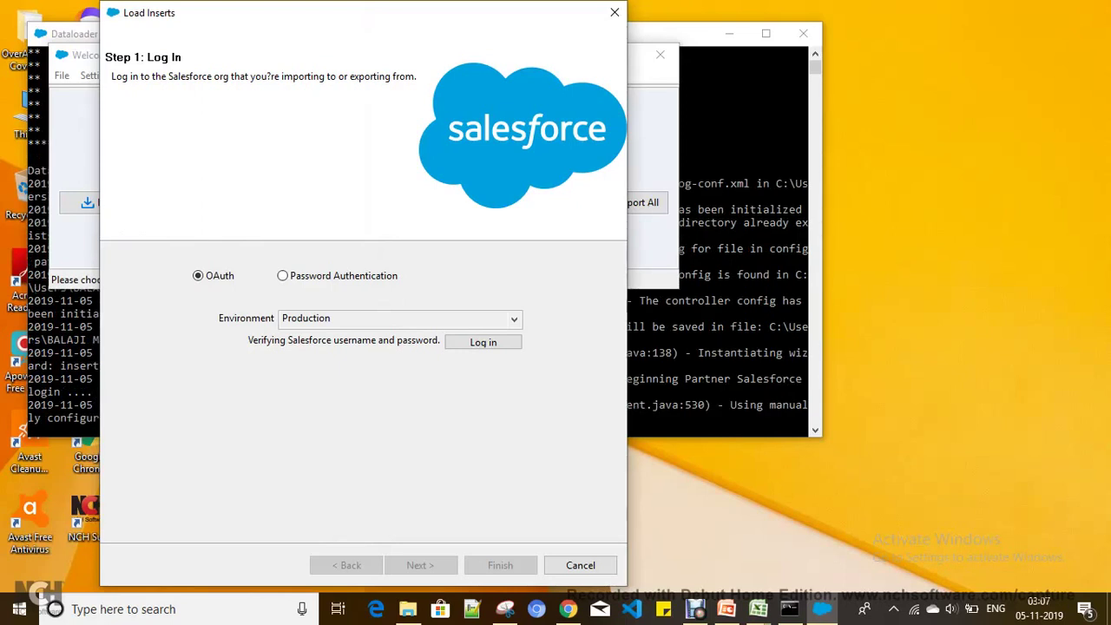
Step: Target the School (School__c) object and select the SchoolCSV file for the insert
key(Return)
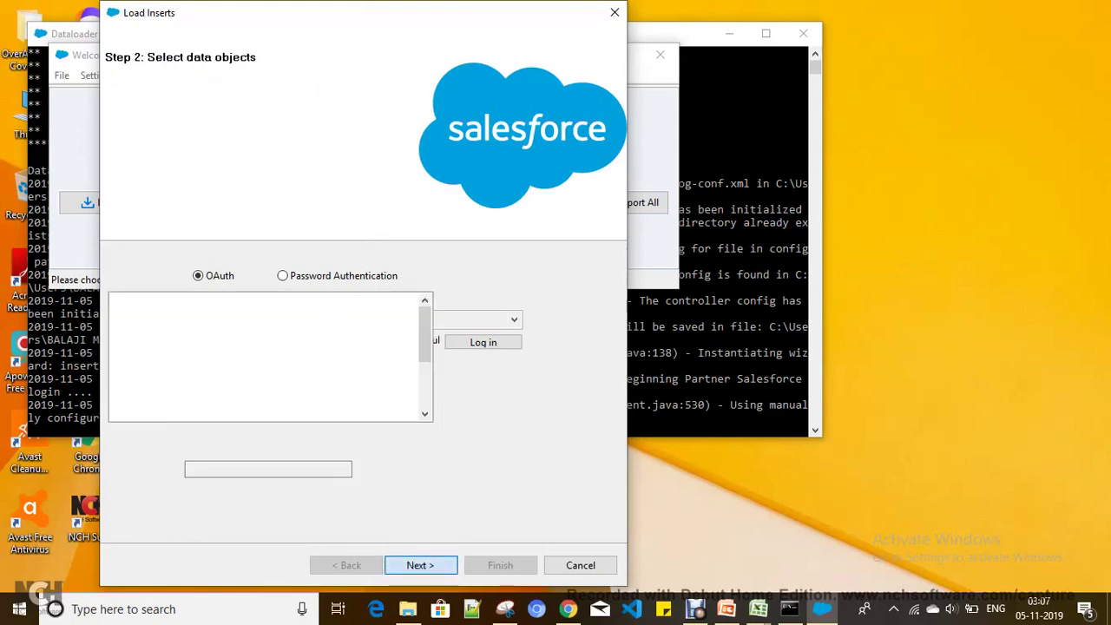
click(144, 372)
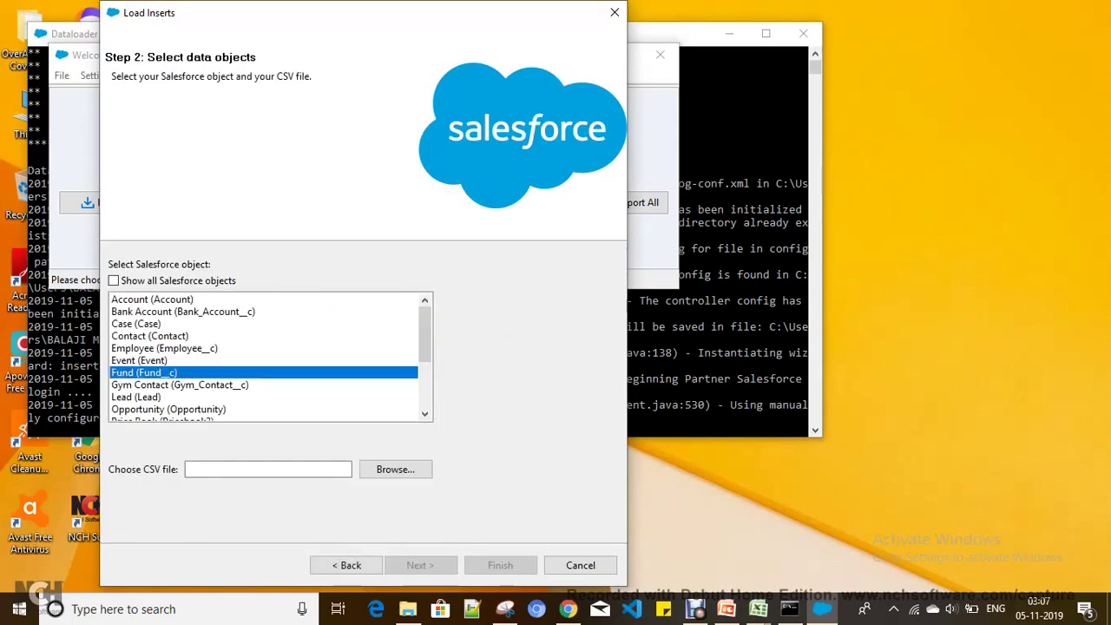
key(s)
key(Tab)
key(Tab)
key(Return)
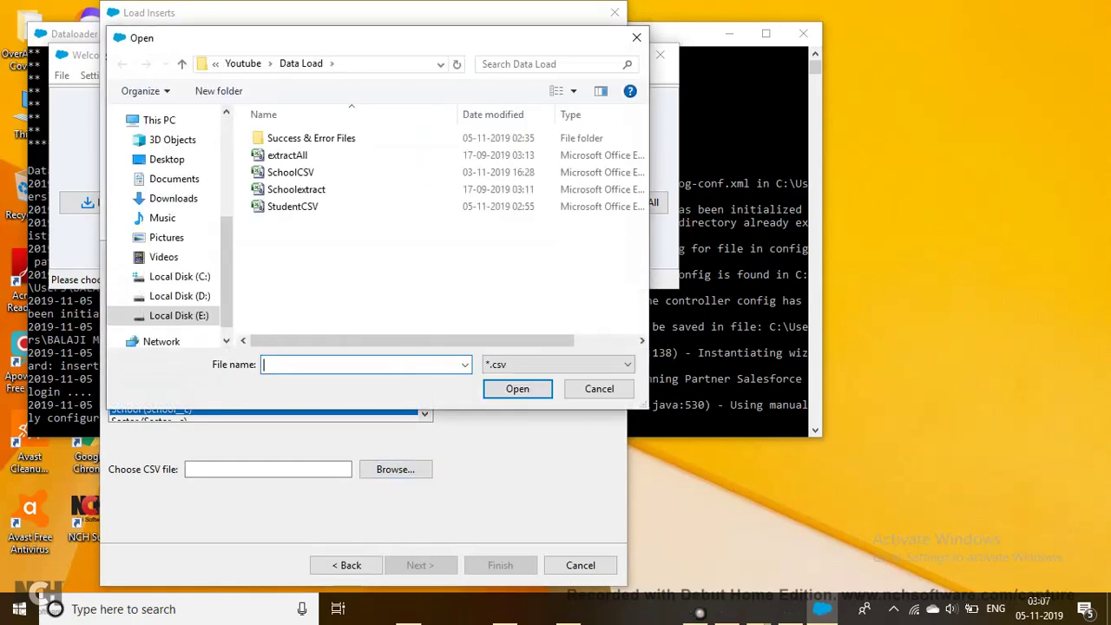
click(291, 172)
key(Tab)
key(Return)
key(Return)
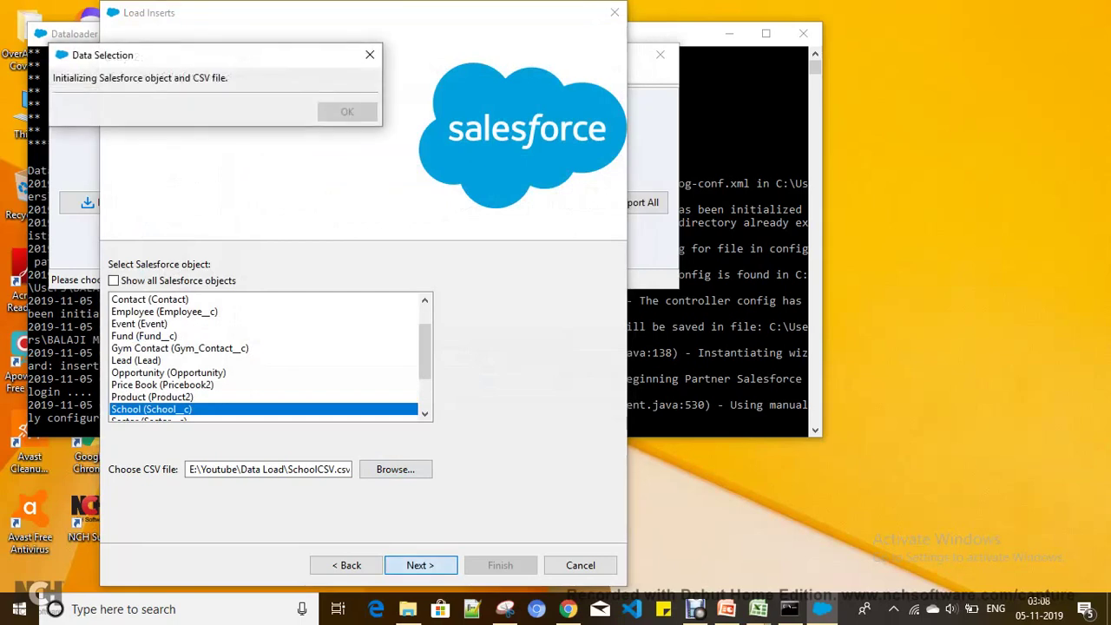
key(Return)
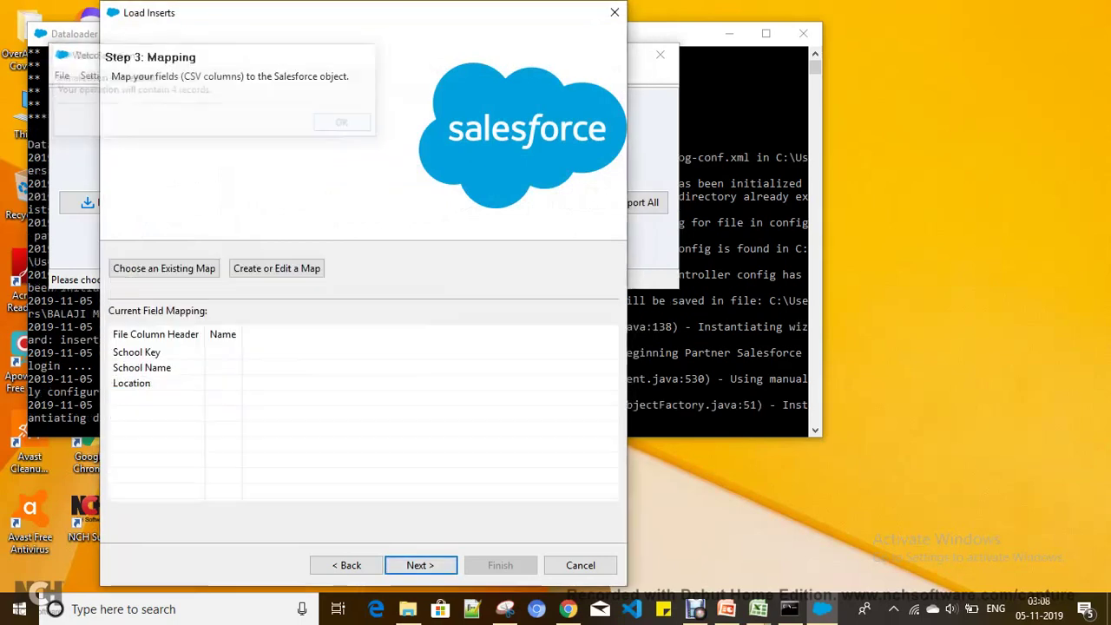
Step: Auto-match columns to School Key, Name and Location, then run the insert of 4 schools
click(276, 269)
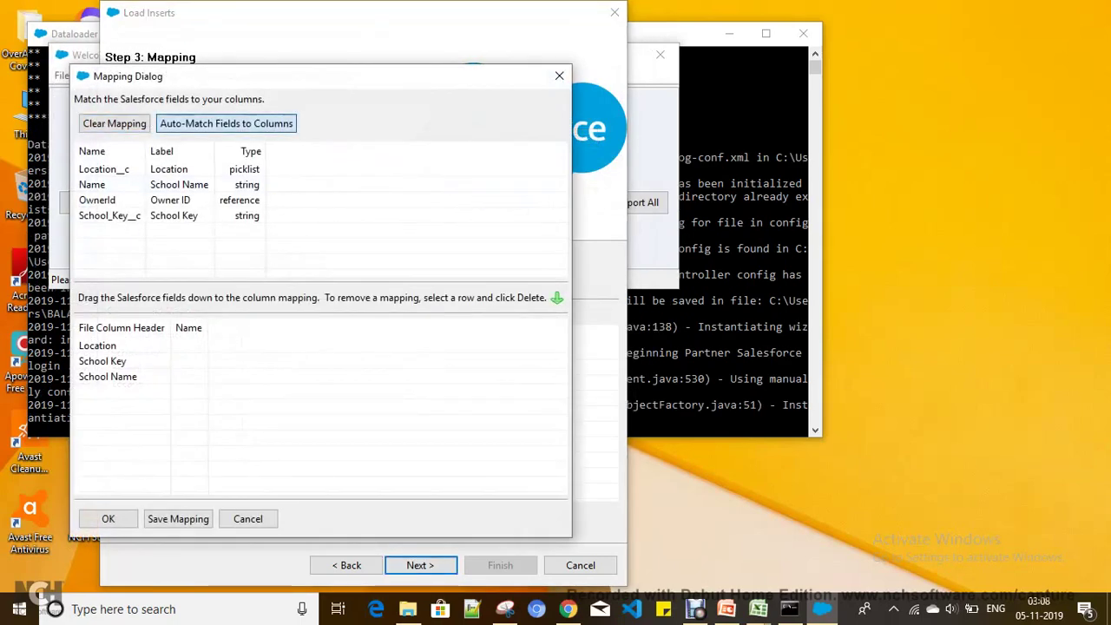
click(226, 123)
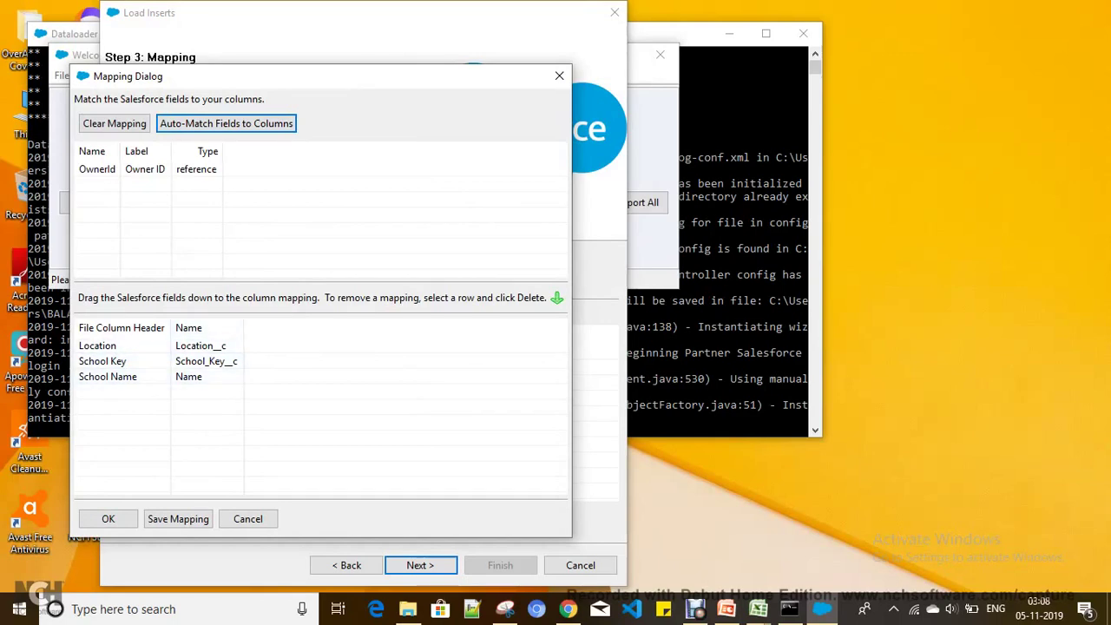
click(108, 519)
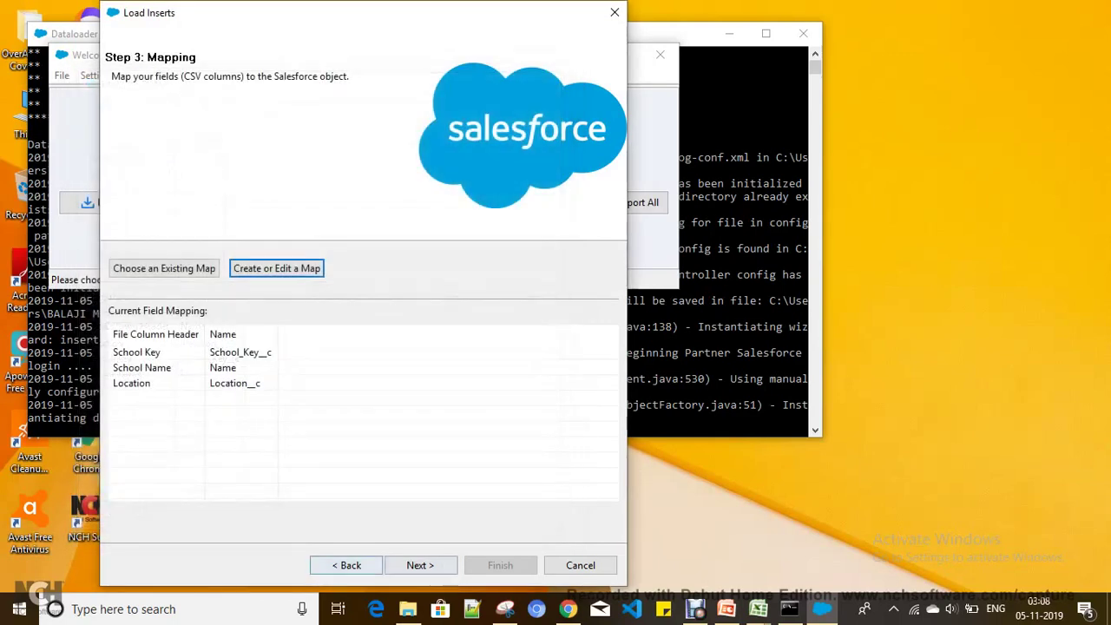
click(419, 566)
click(500, 565)
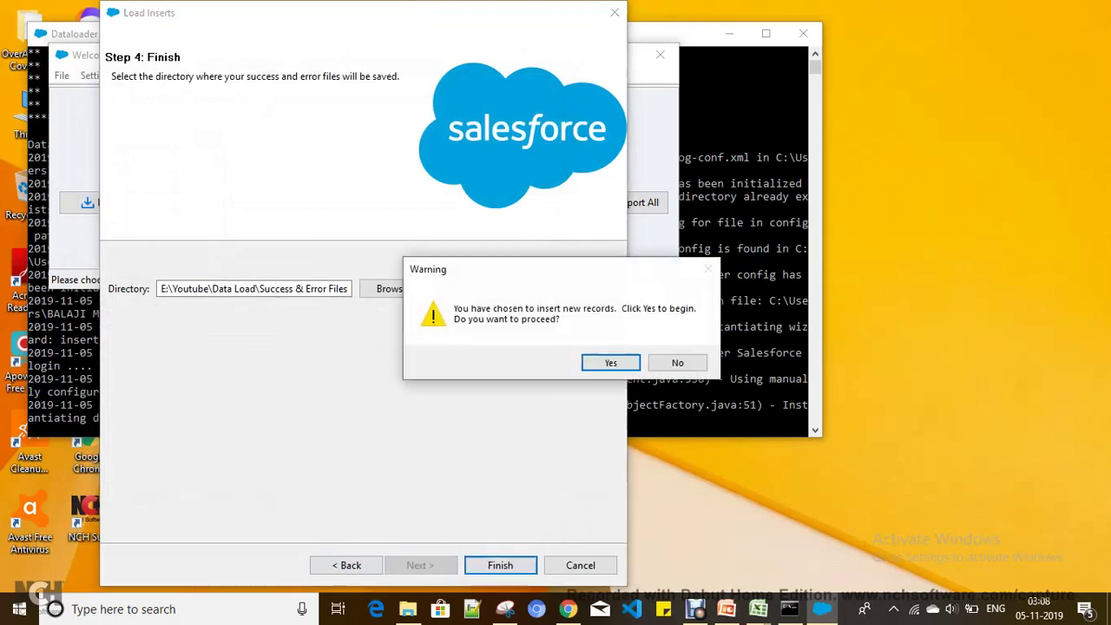
click(610, 362)
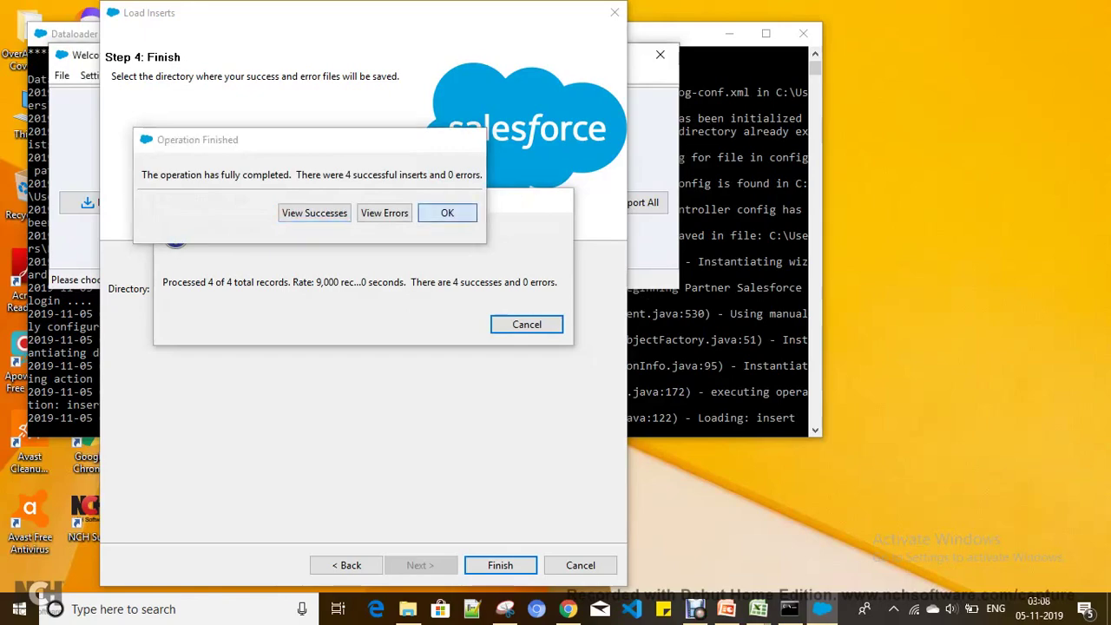
click(447, 213)
Step: Reload All schools and open Balaji Foundation, Little Angels and Narayana in new tabs
key(alt+Tab)
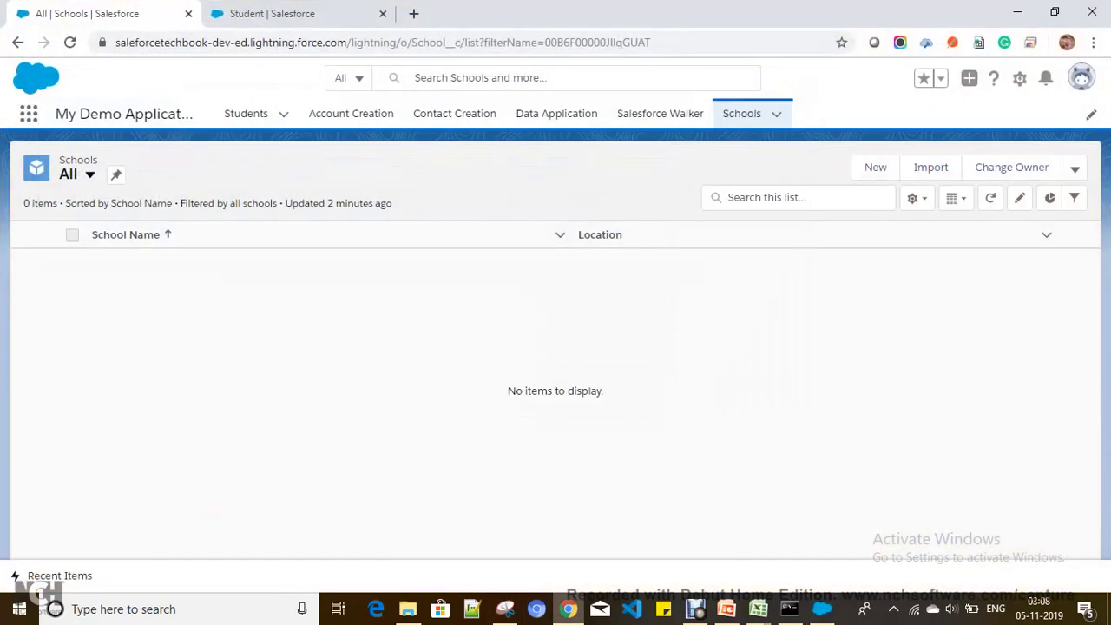
click(89, 173)
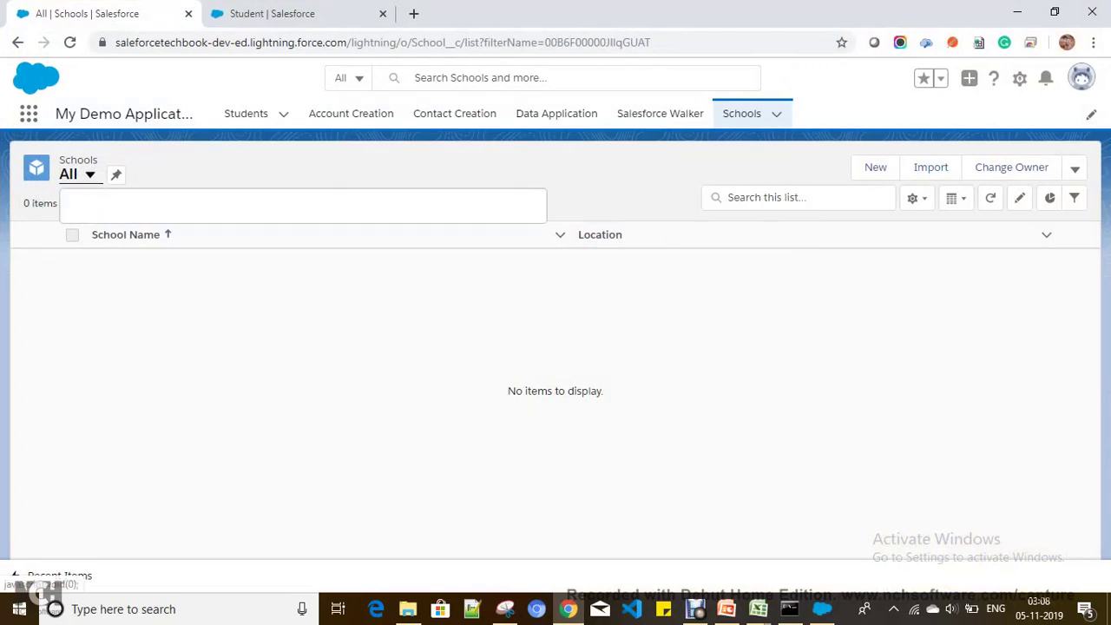
click(102, 229)
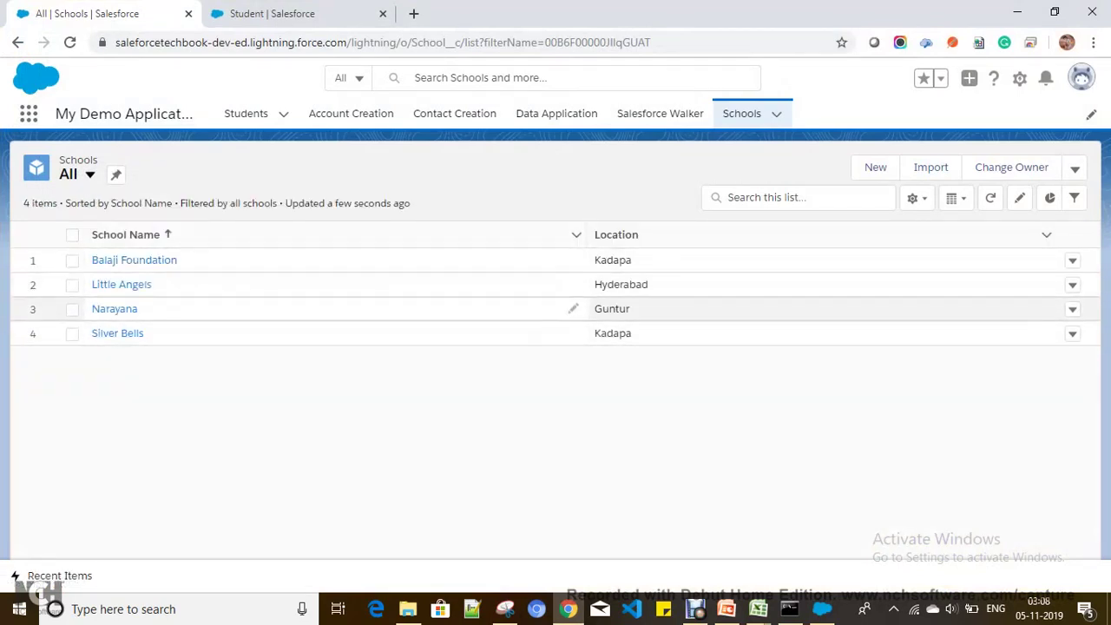
right_click(153, 260)
click(218, 277)
right_click(130, 286)
click(191, 301)
right_click(128, 312)
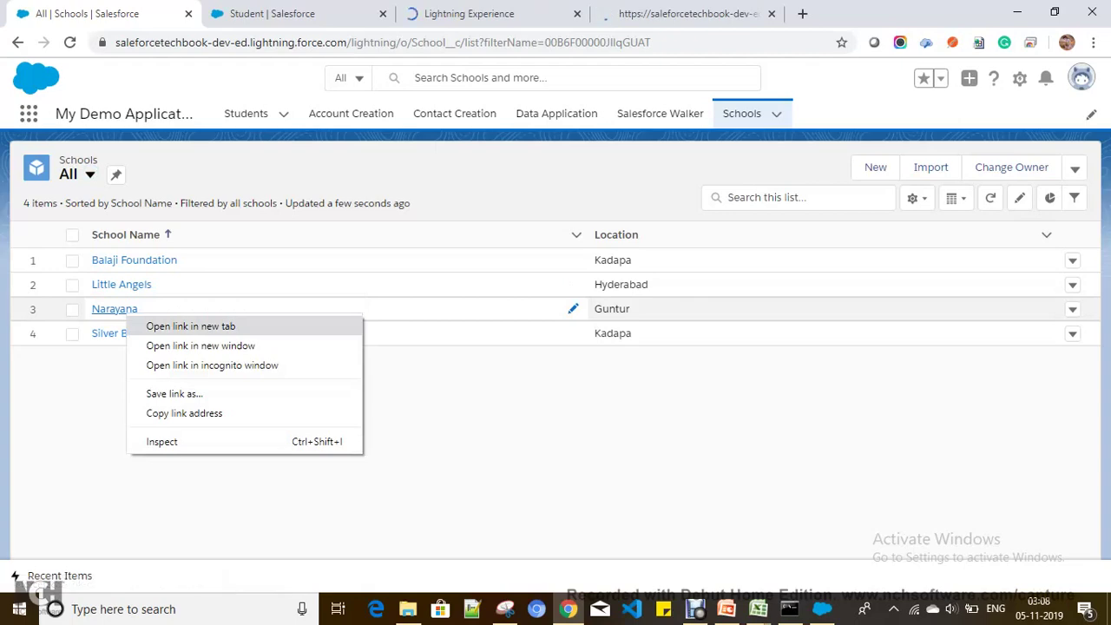
click(191, 327)
Step: Check each school's Related tab shows Students (0)
click(460, 13)
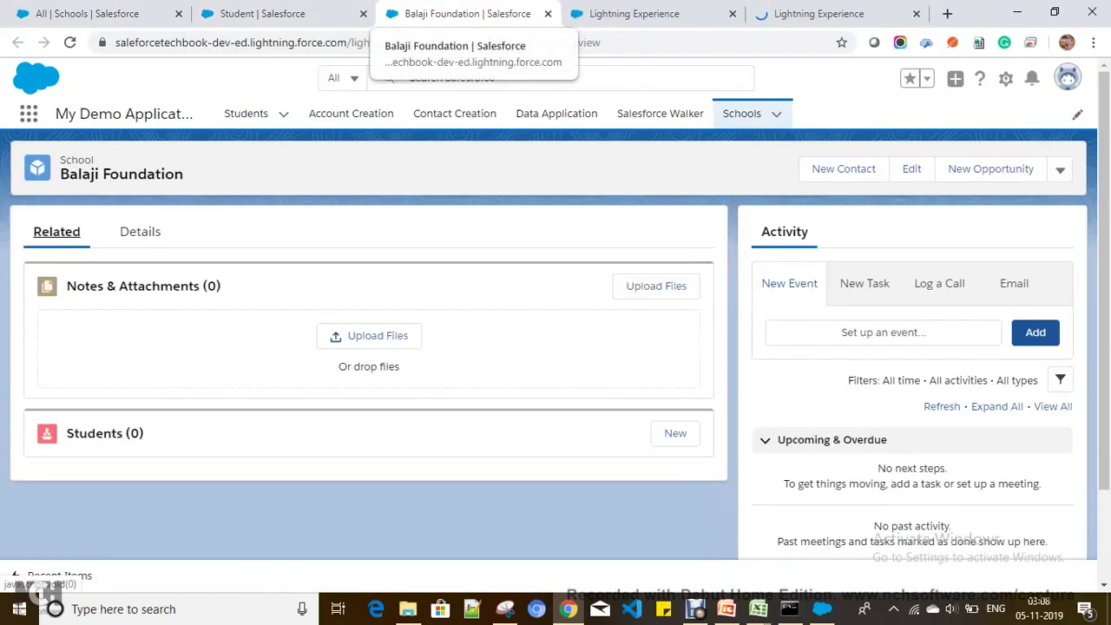
click(630, 13)
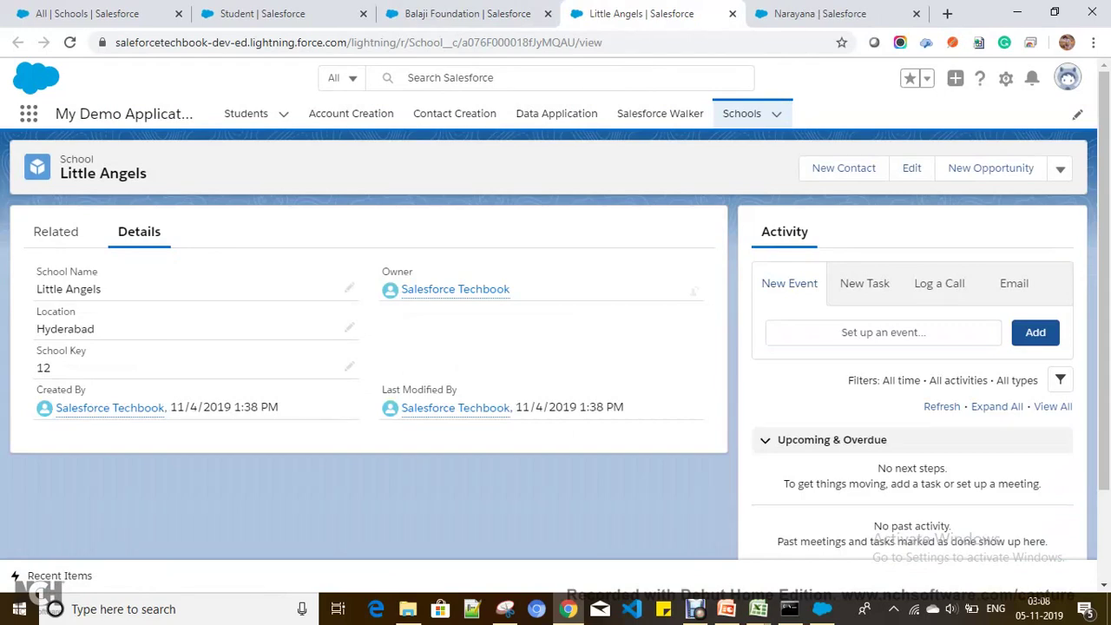
click(56, 231)
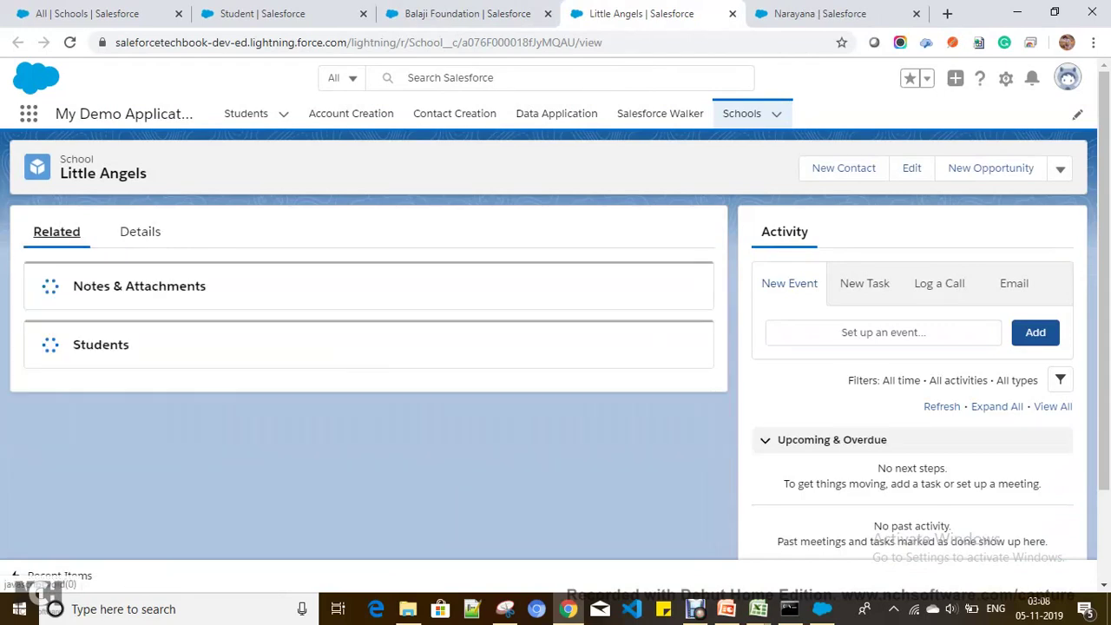
click(816, 14)
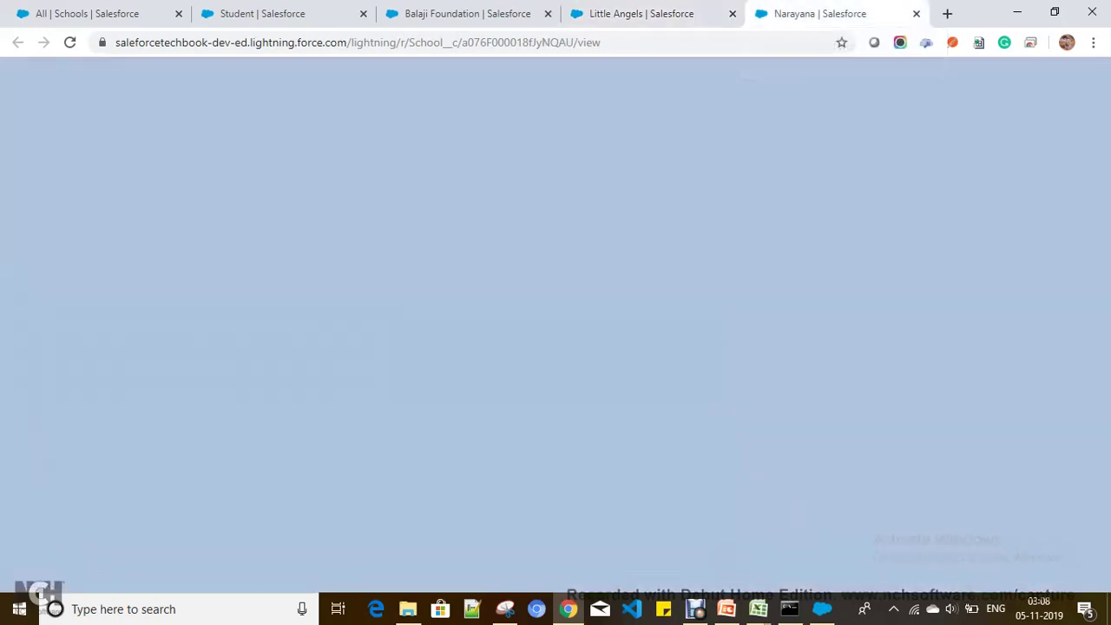
click(56, 231)
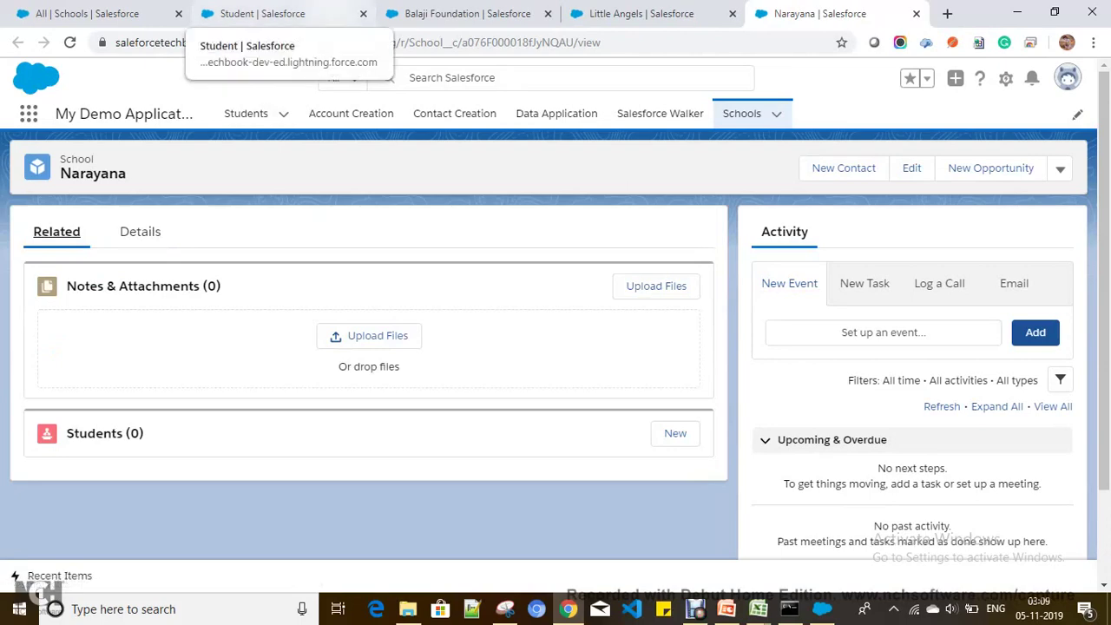
click(261, 13)
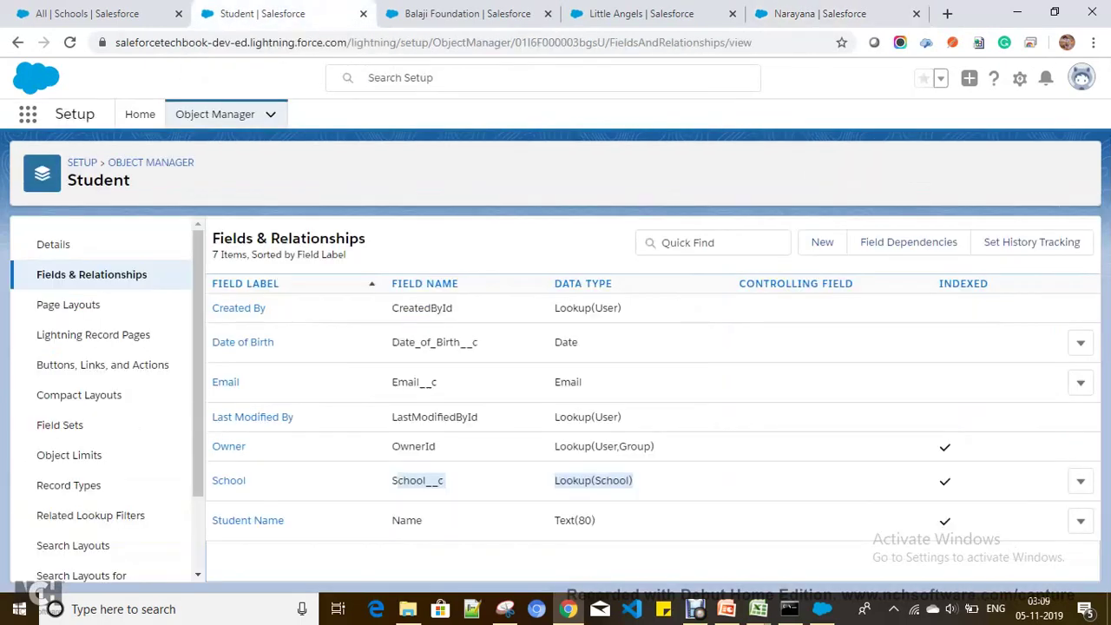
click(460, 13)
click(140, 231)
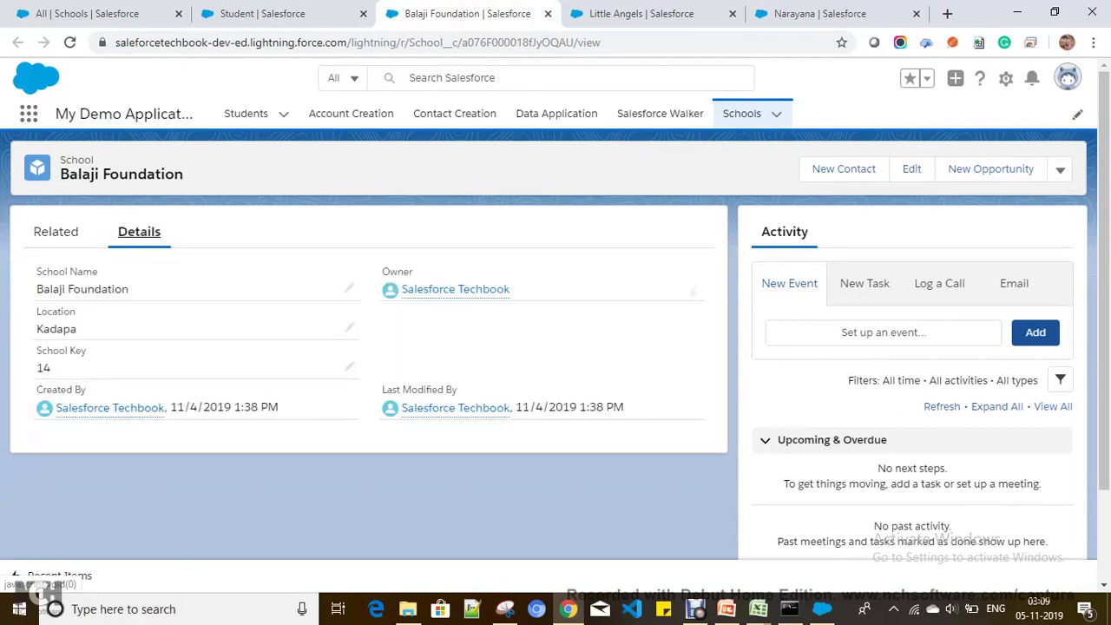
key(ctrl+Tab)
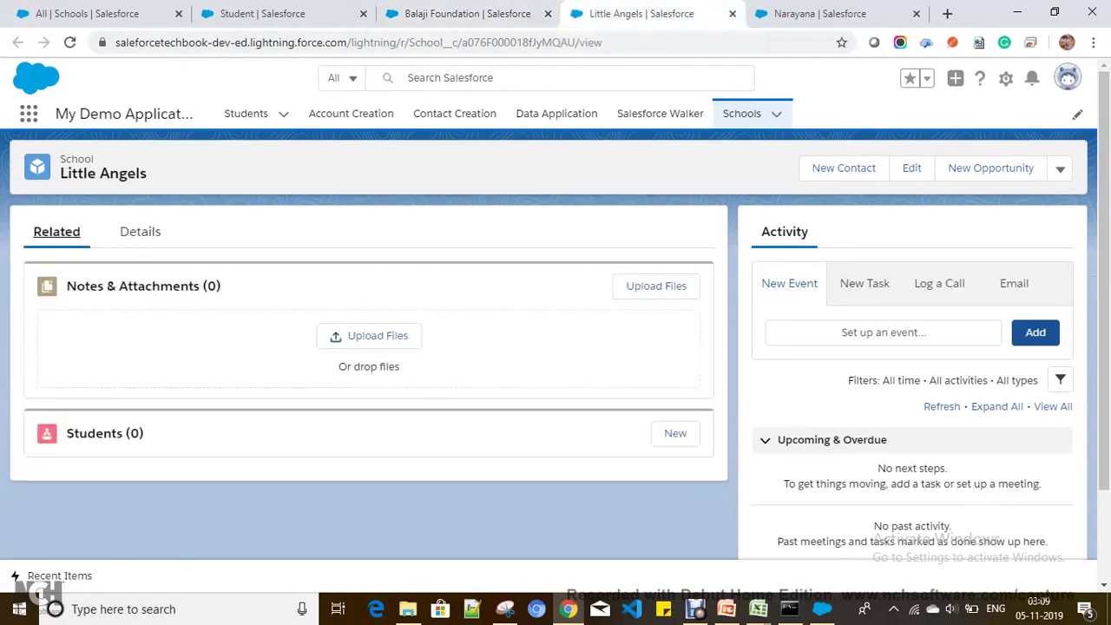
click(140, 231)
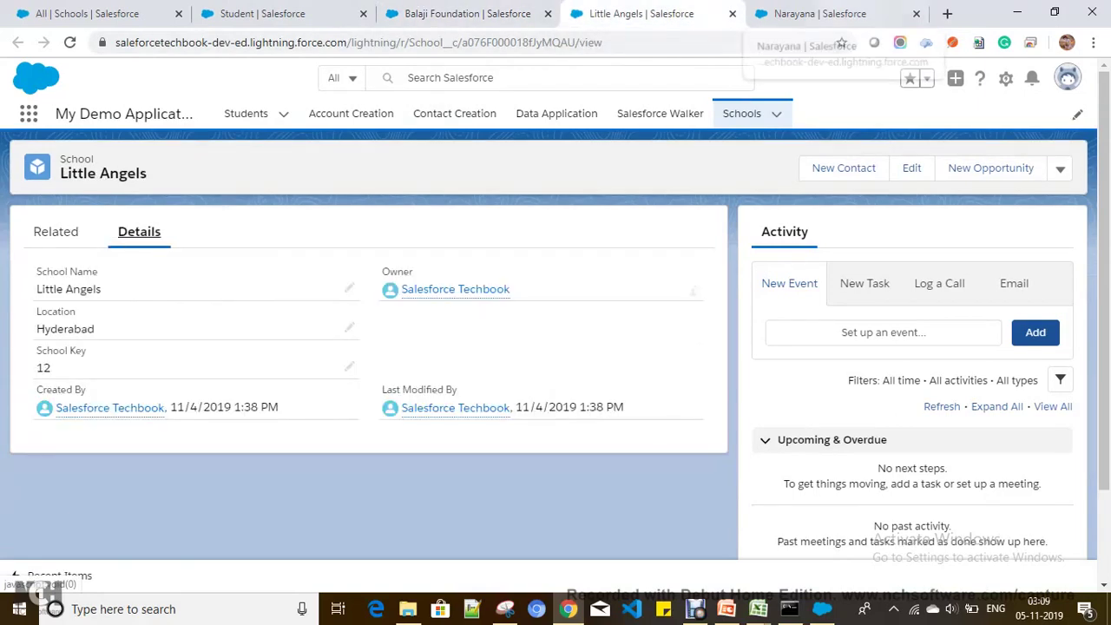
click(821, 13)
click(139, 230)
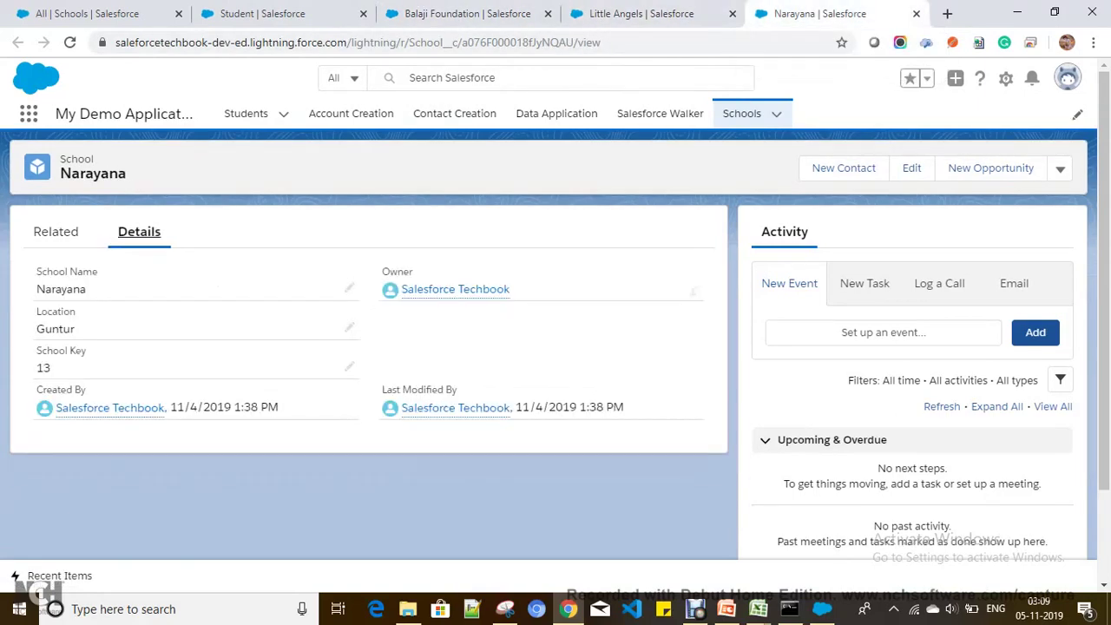
click(467, 13)
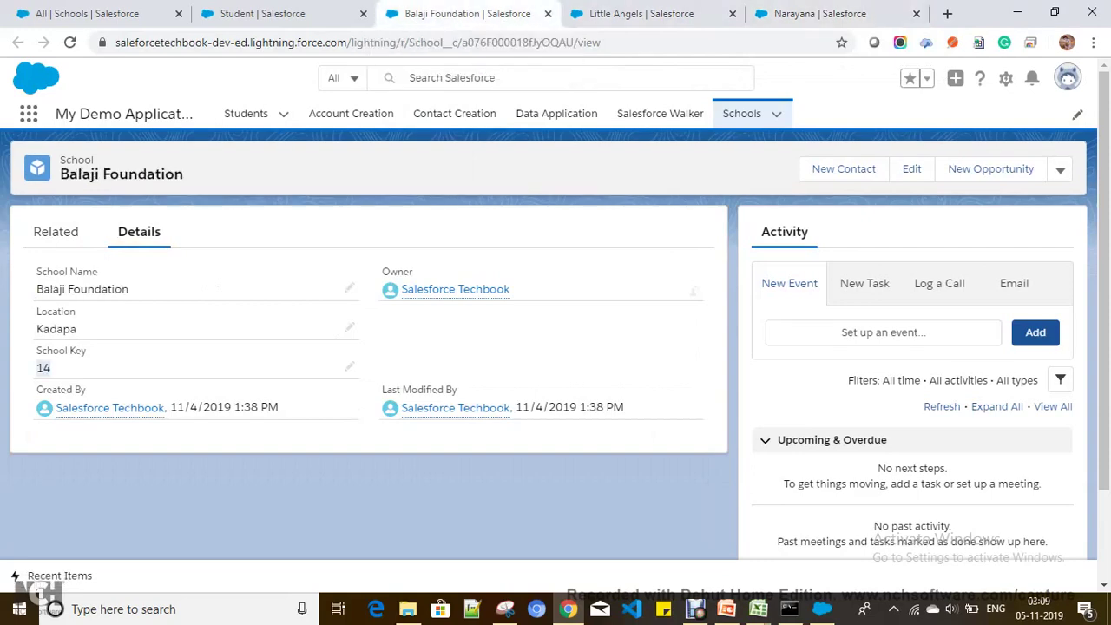
click(642, 13)
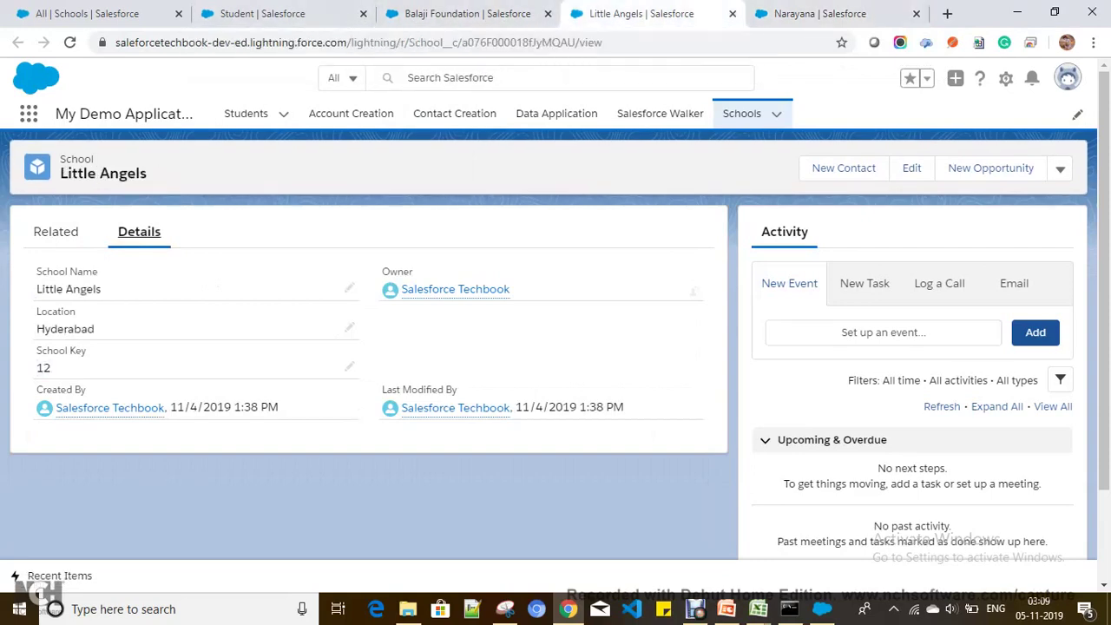
click(820, 13)
click(642, 13)
click(467, 13)
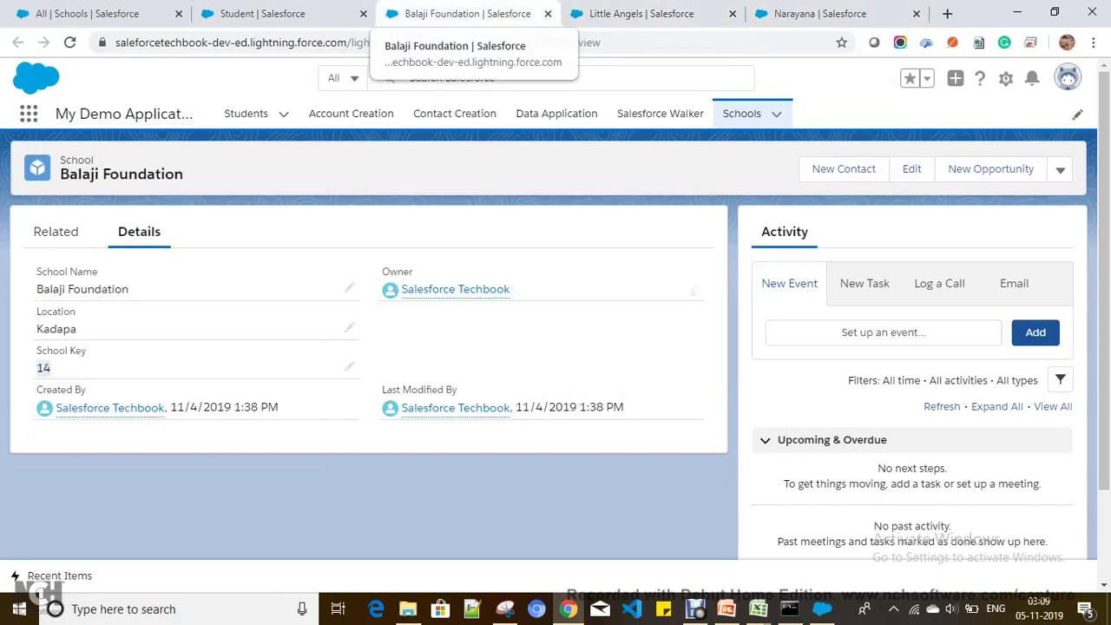
click(261, 13)
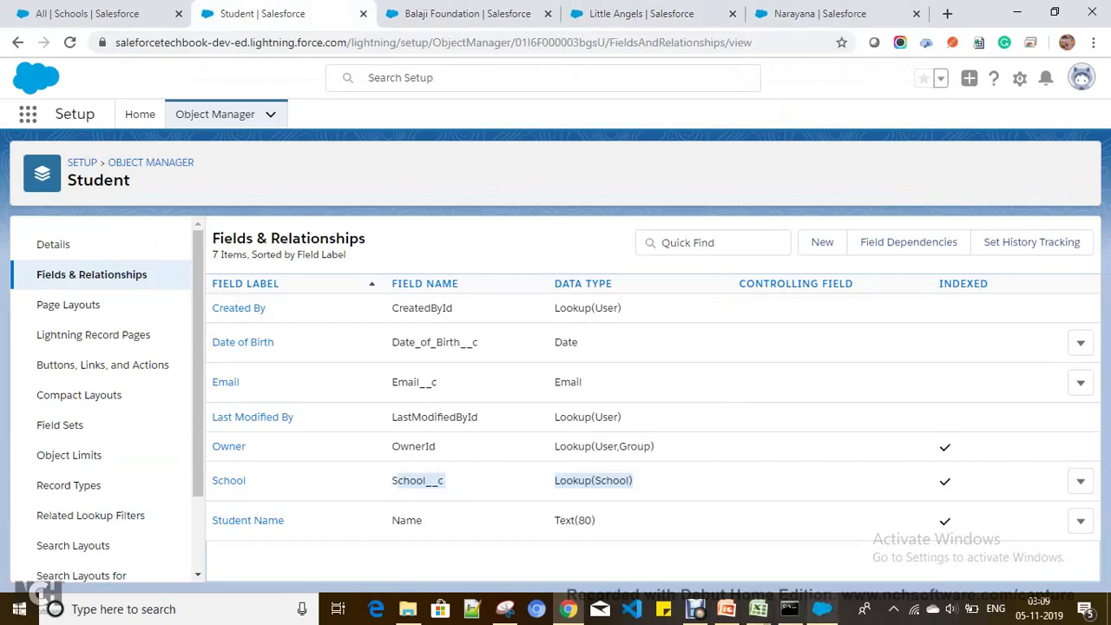
click(822, 608)
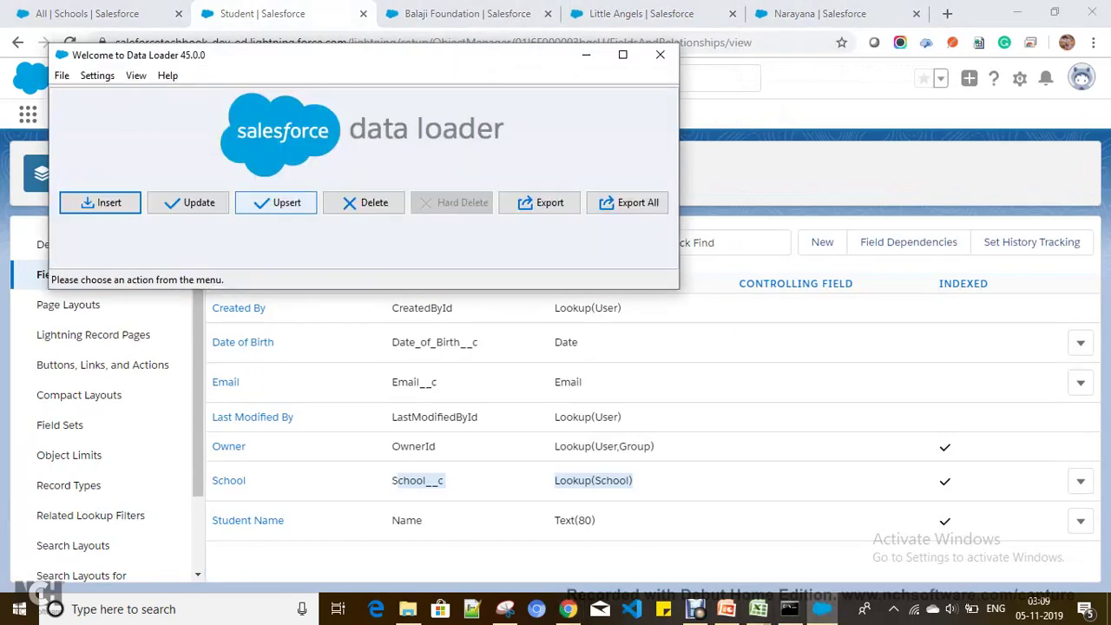
Step: Start an Upsert on Student (Student__c) using StudentCSV.csv, initialising 4 records
click(277, 202)
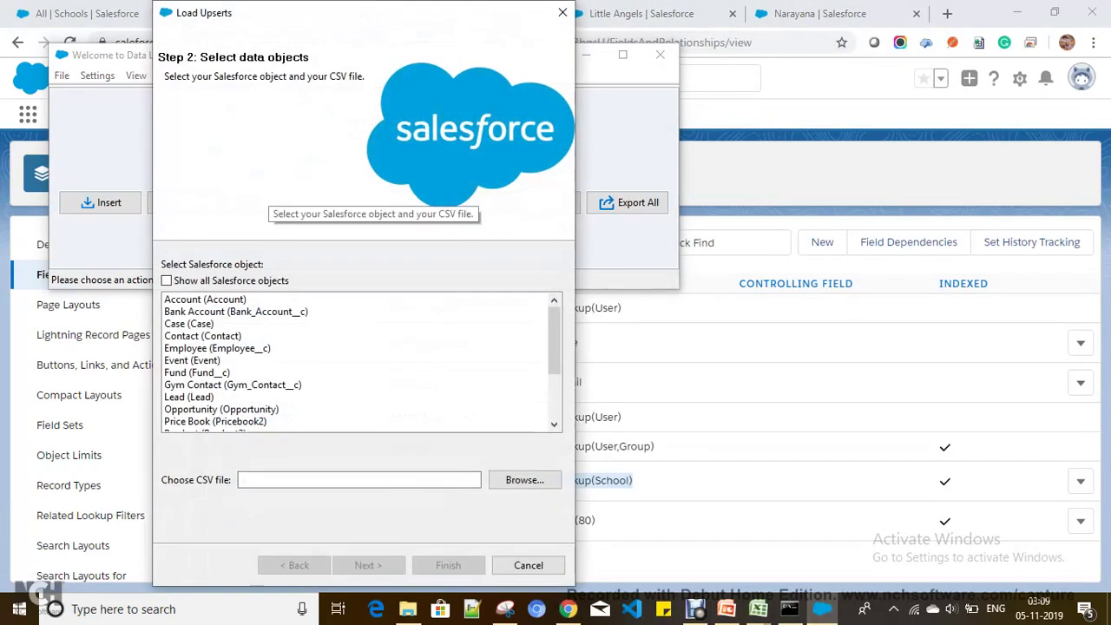
click(217, 348)
key(s)
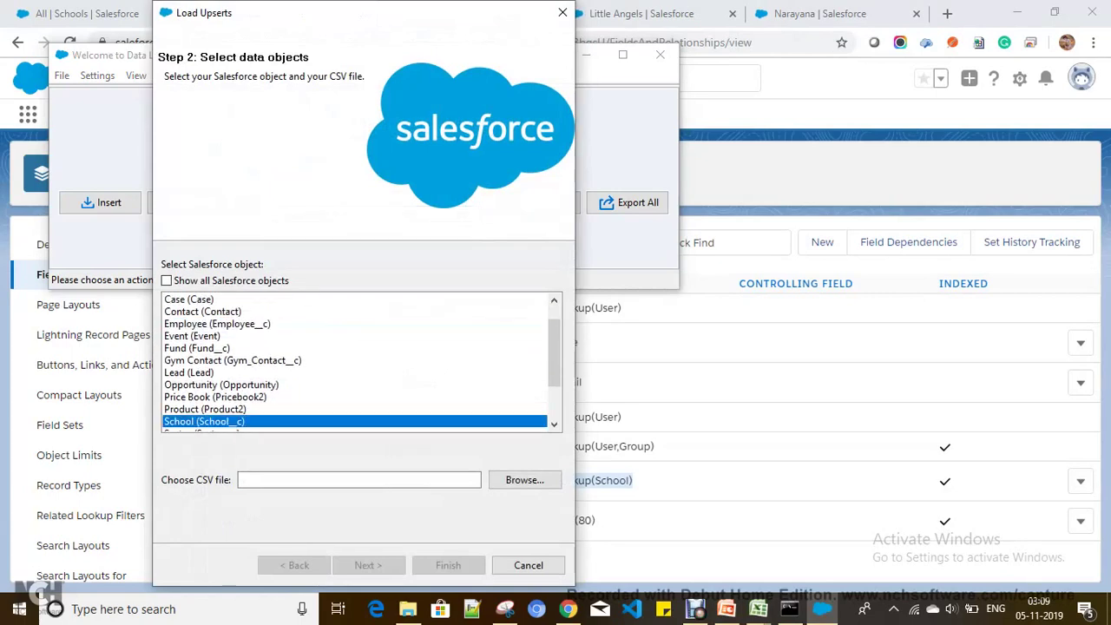
key(s)
key(s)
key(Tab)
key(Tab)
key(Return)
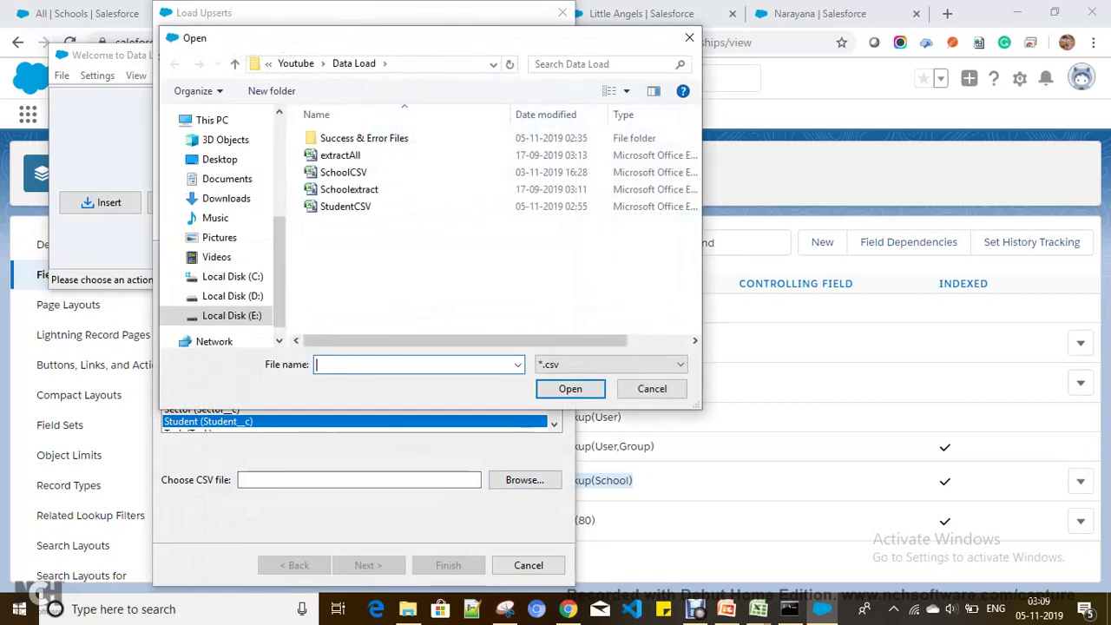
click(346, 206)
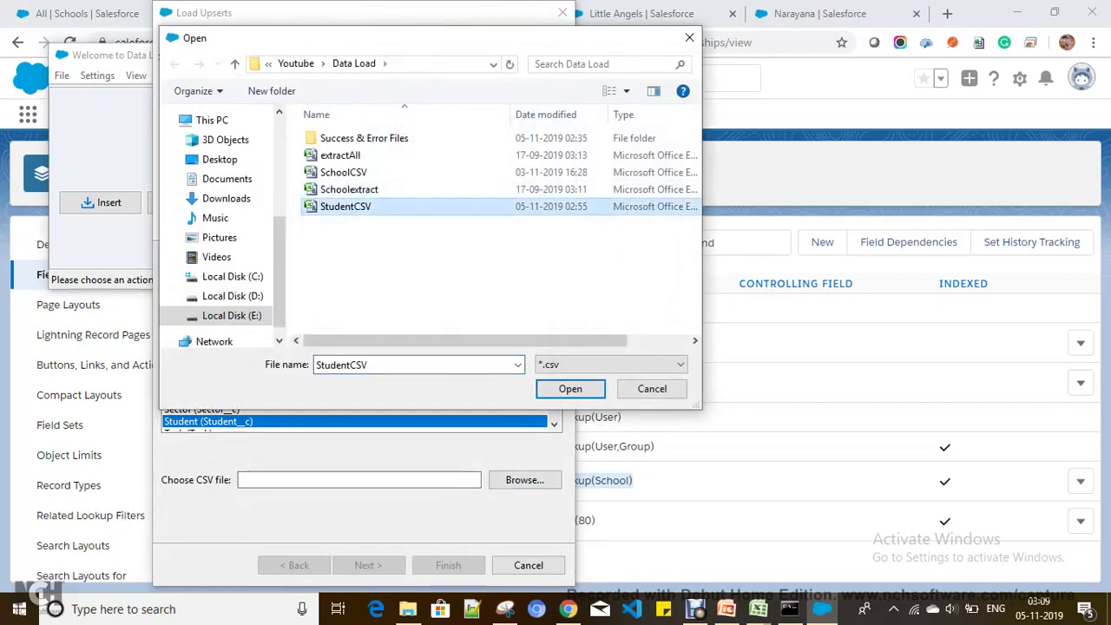
key(Return)
key(Tab)
key(Return)
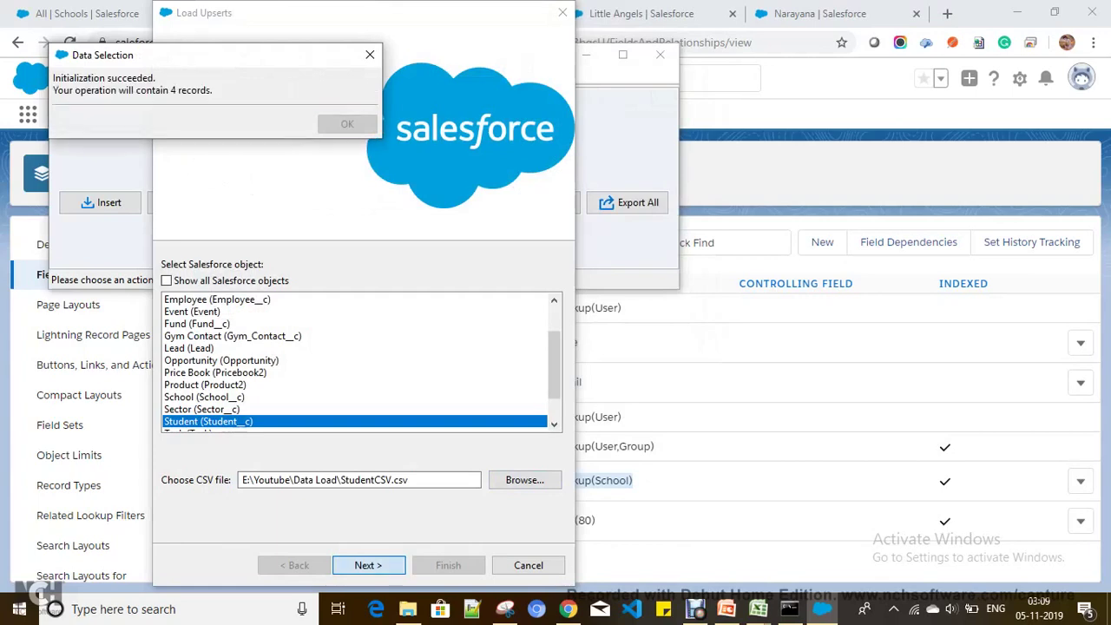
Step: Keep Id as the matching field and match the School__r lookup on School_Key__c
key(Return)
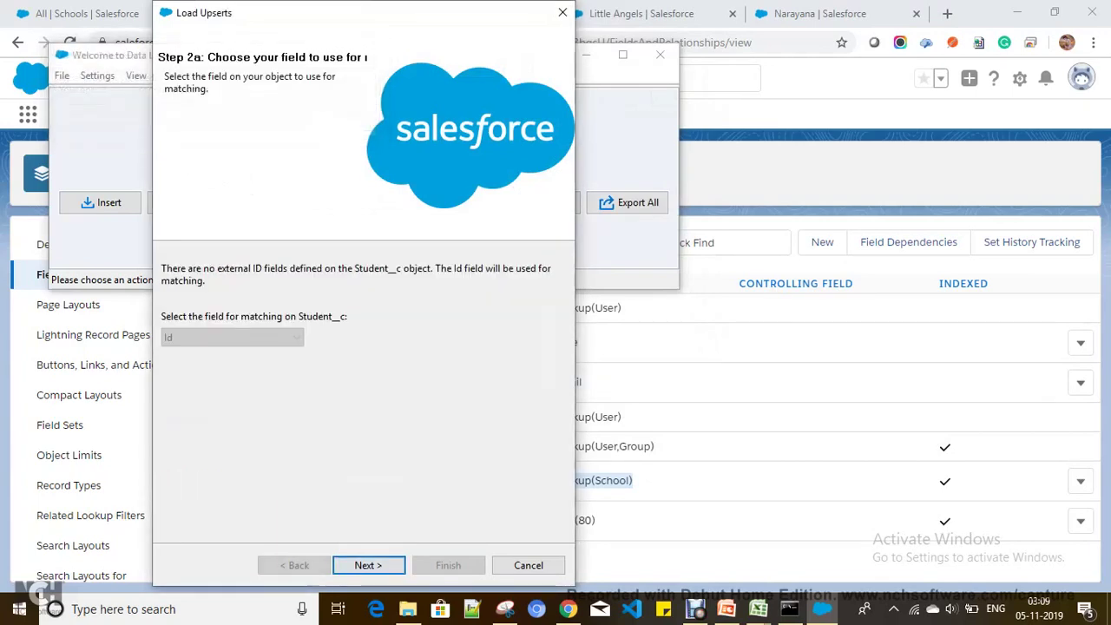
key(Return)
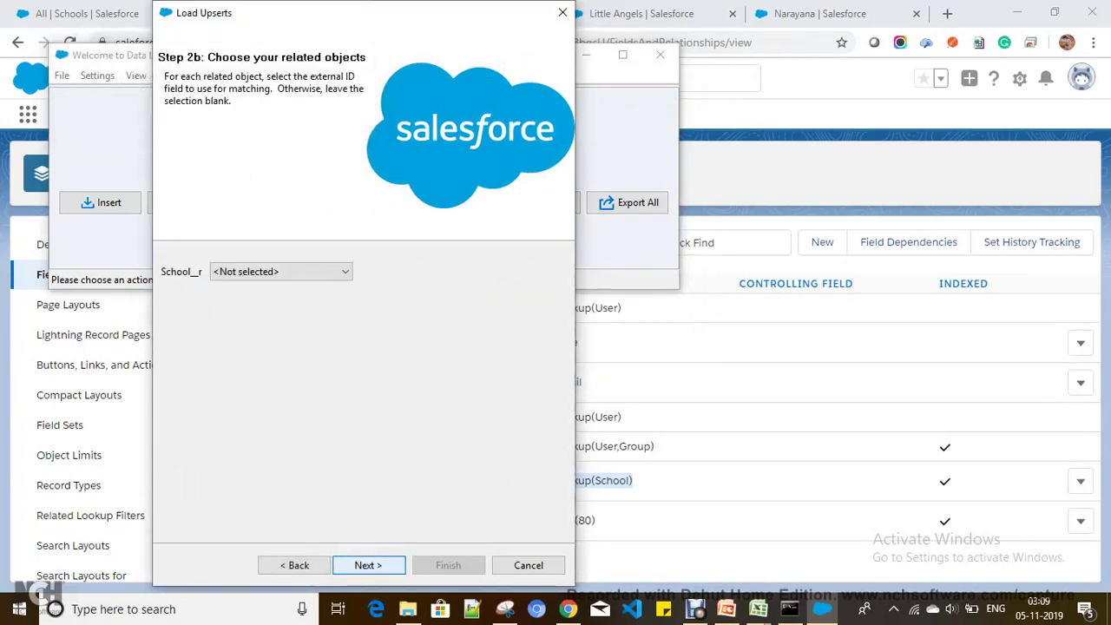
key(alt+Down)
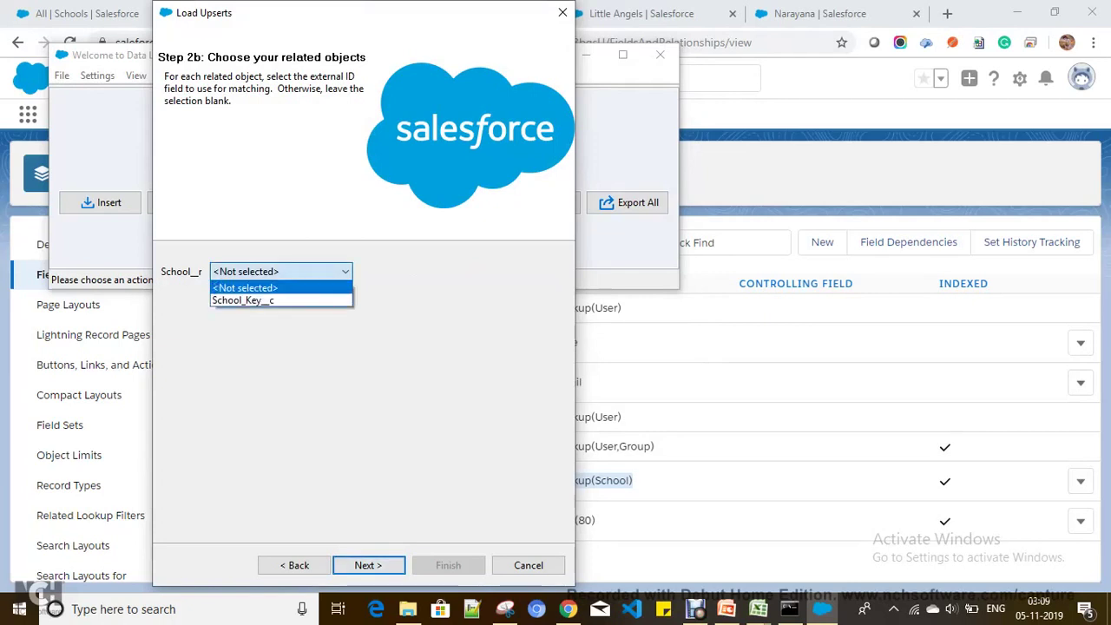
key(Return)
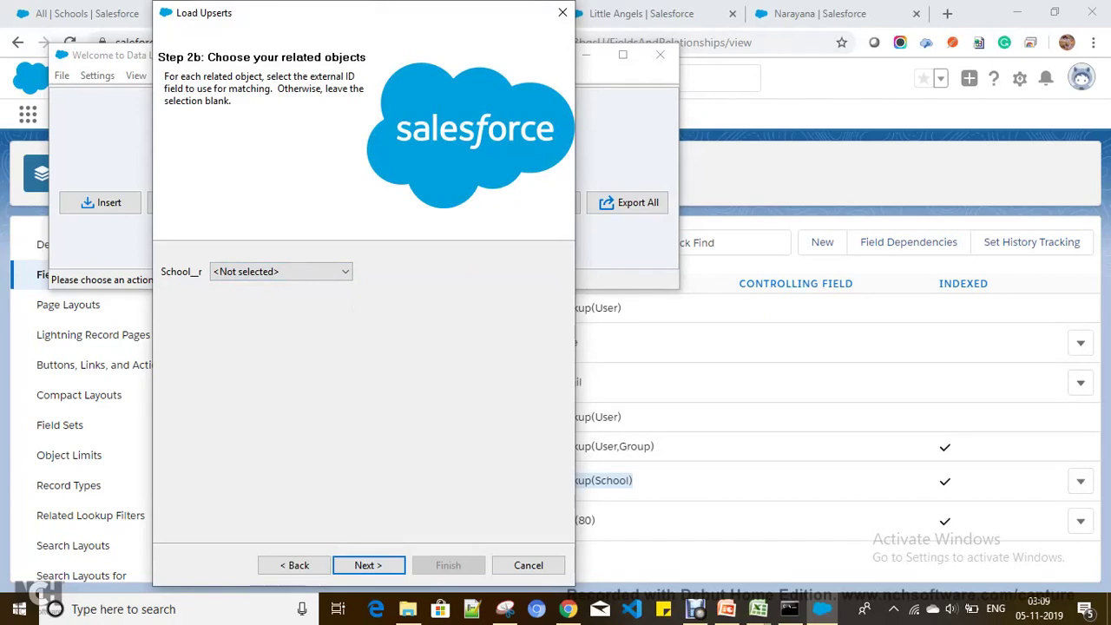
key(alt+Down)
key(Down)
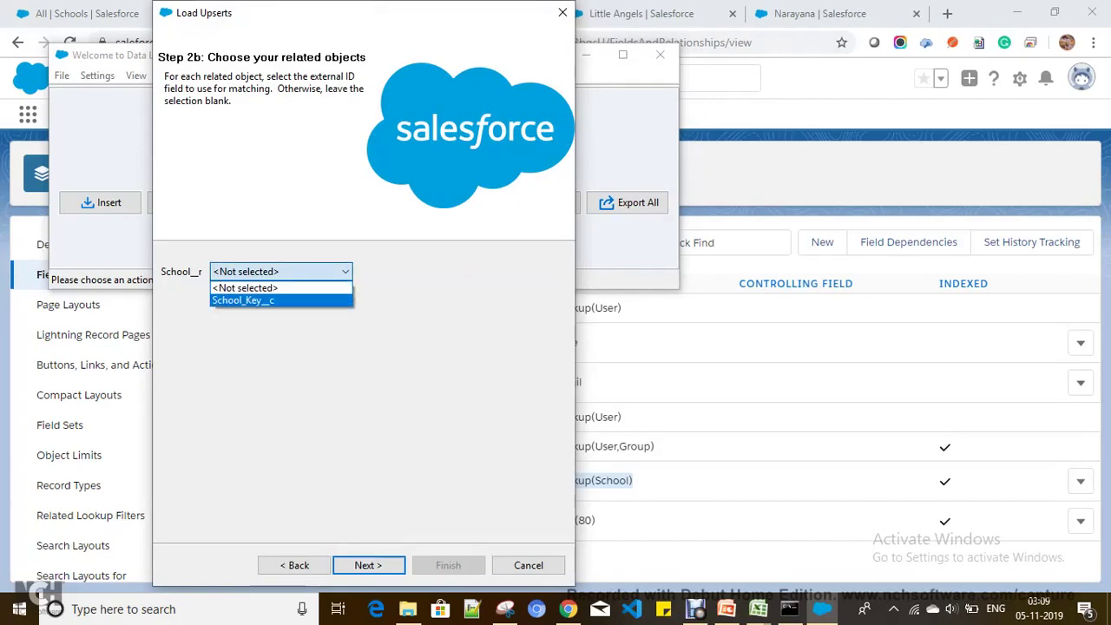
key(Return)
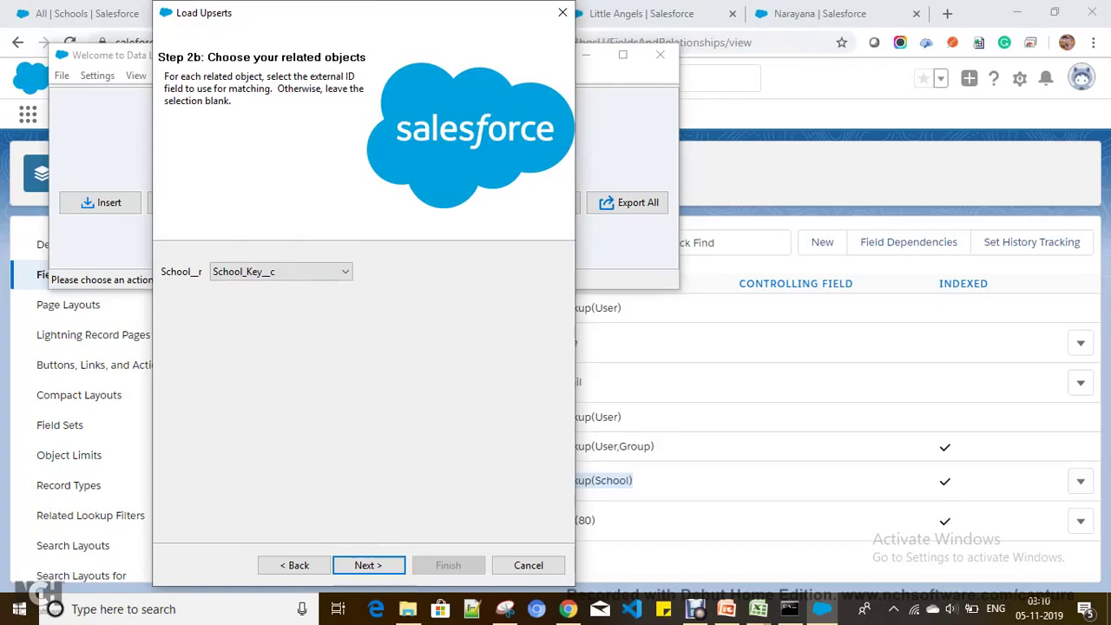
key(Return)
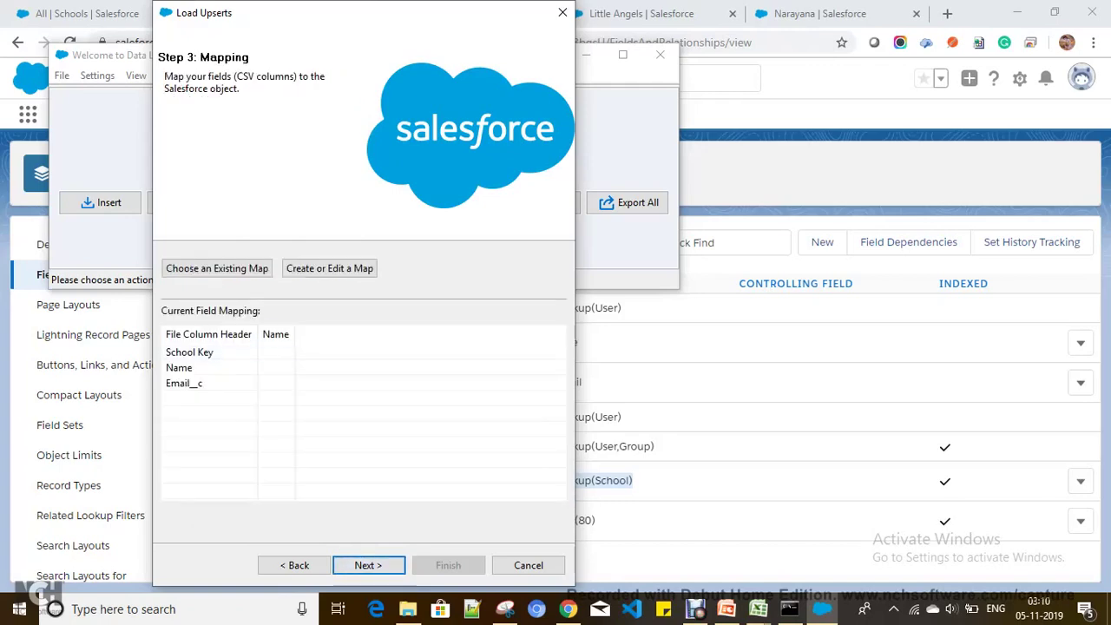
Step: Auto-match Email__c and Name to their Student fields, leaving School Key unmapped after removing School__c
click(329, 268)
click(226, 124)
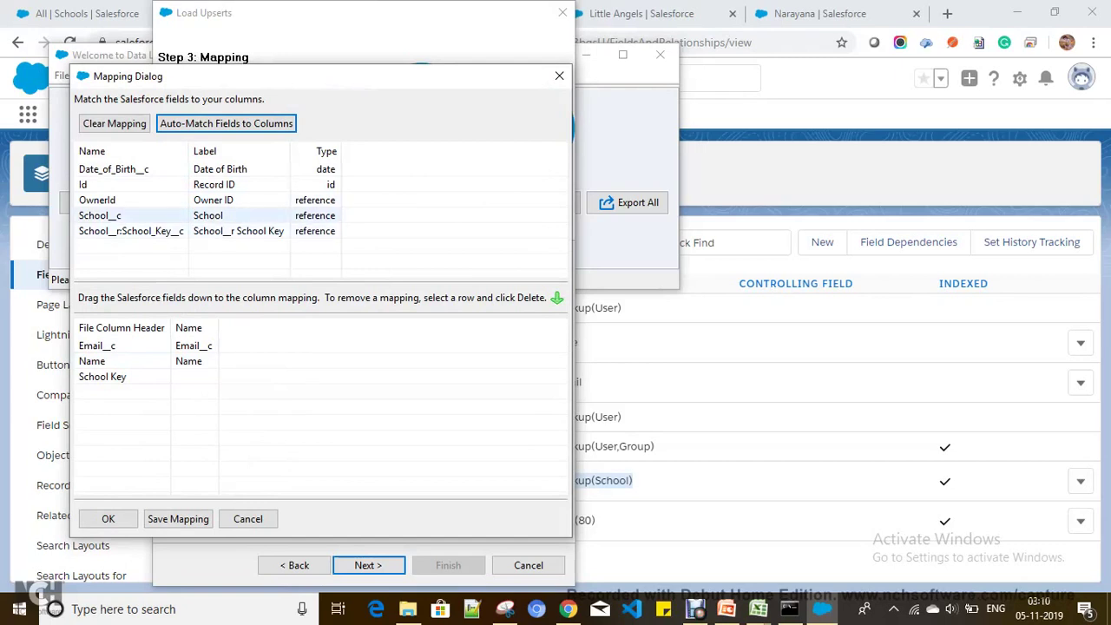
drag(100, 215, 88, 378)
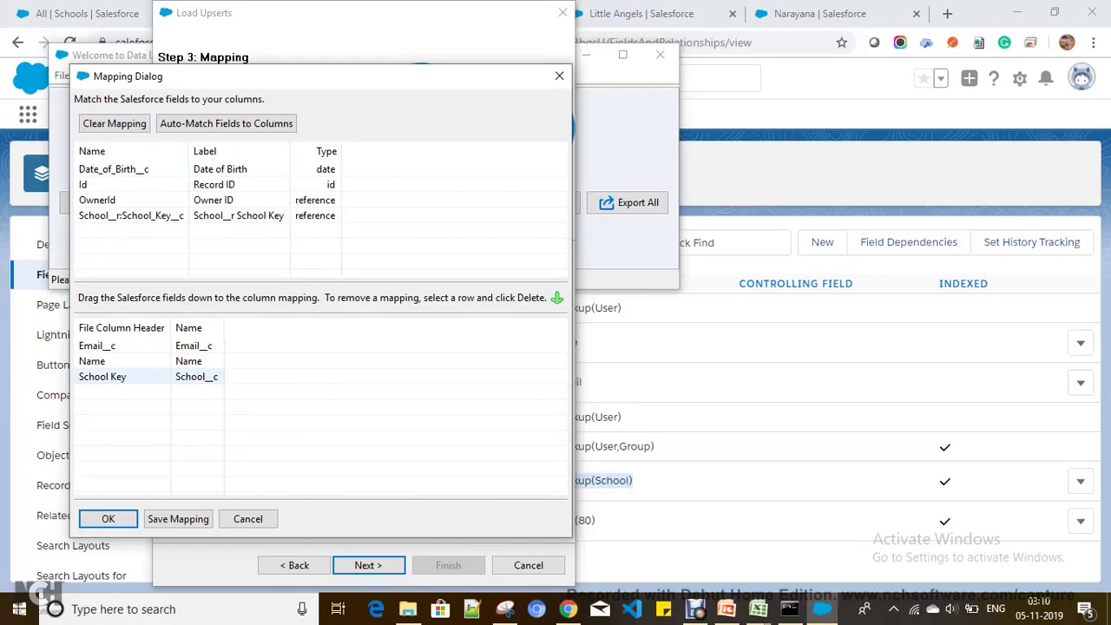
drag(102, 376, 131, 242)
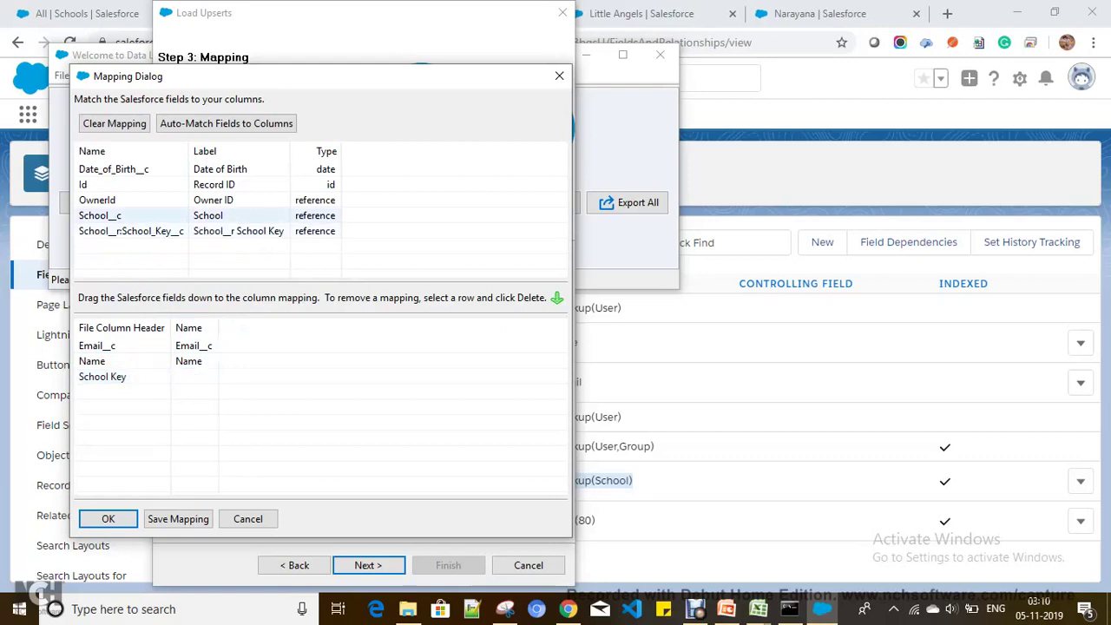
Step: Map the School Key column to School__r:School_Key__c, confirm the mapping, and advance to the final step
click(130, 231)
drag(130, 231, 130, 377)
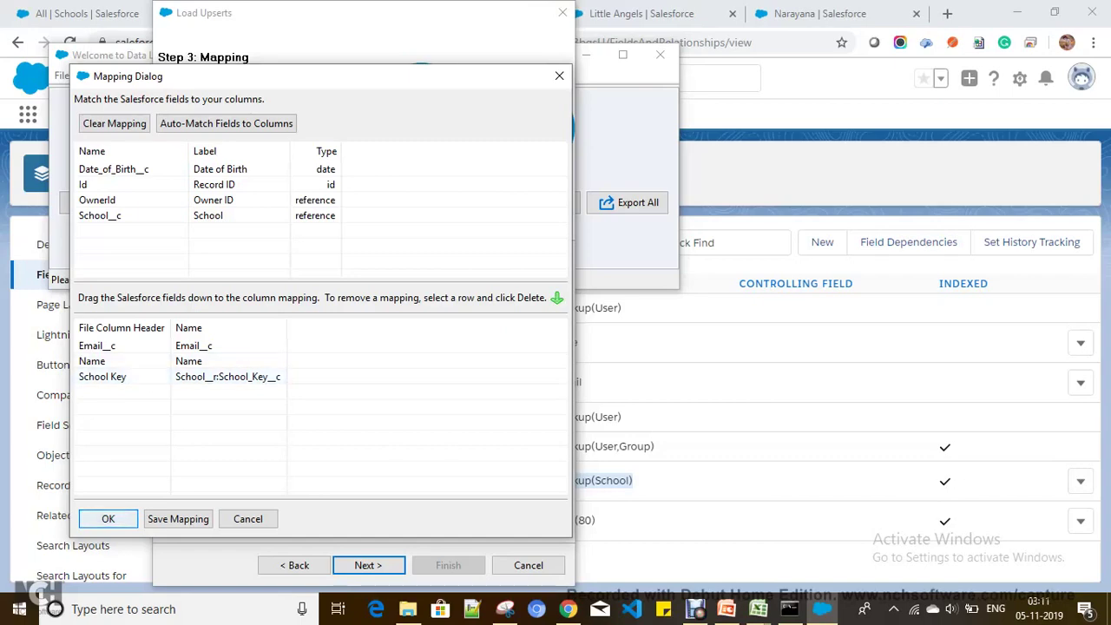
key(Return)
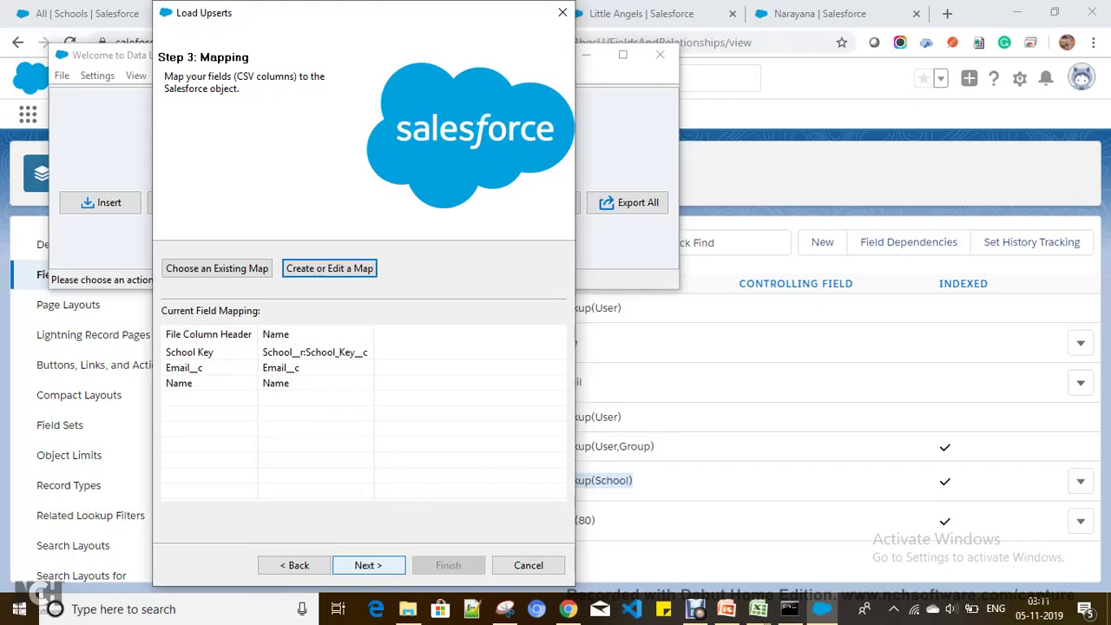
click(368, 565)
Step: Run the Student upsert (4 successes, 0 errors) and return to the Balaji Foundation record
click(448, 565)
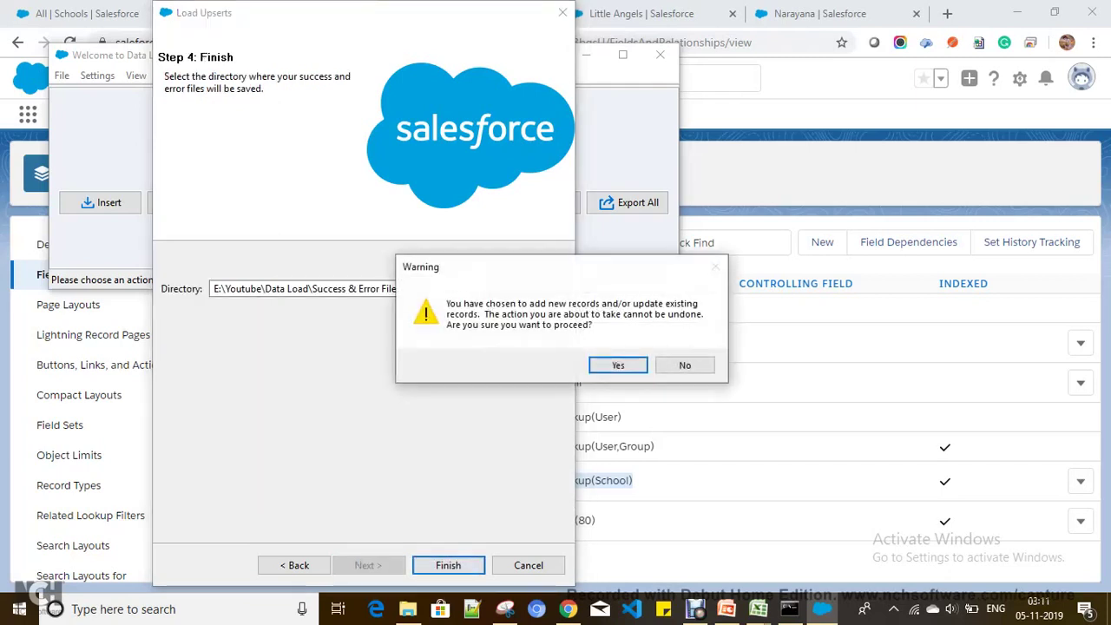
key(Return)
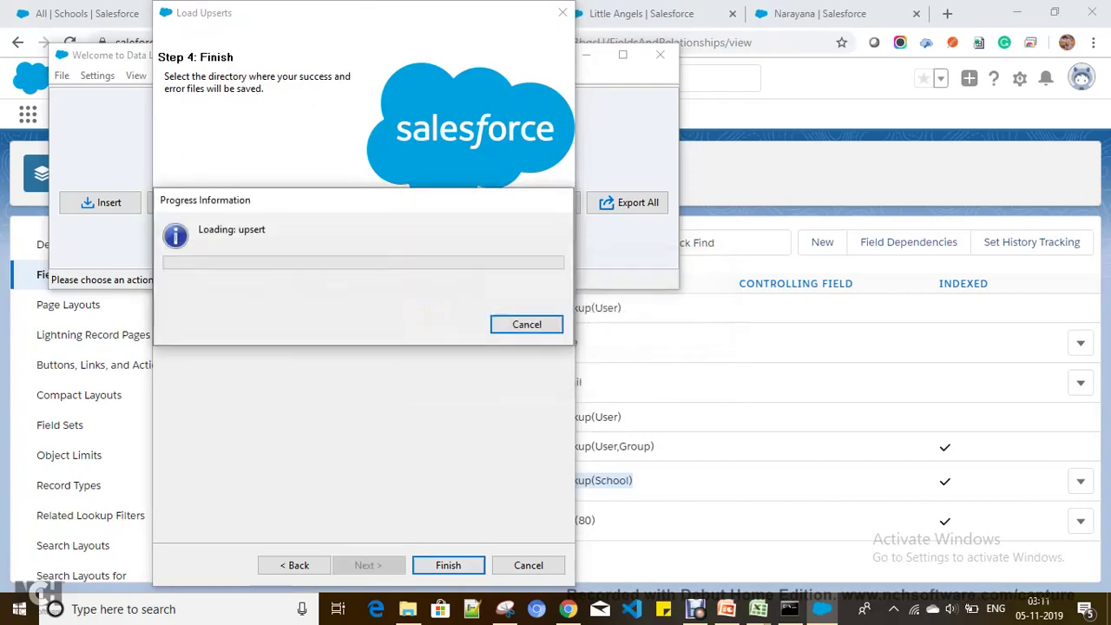
key(Tab)
key(Tab)
key(Return)
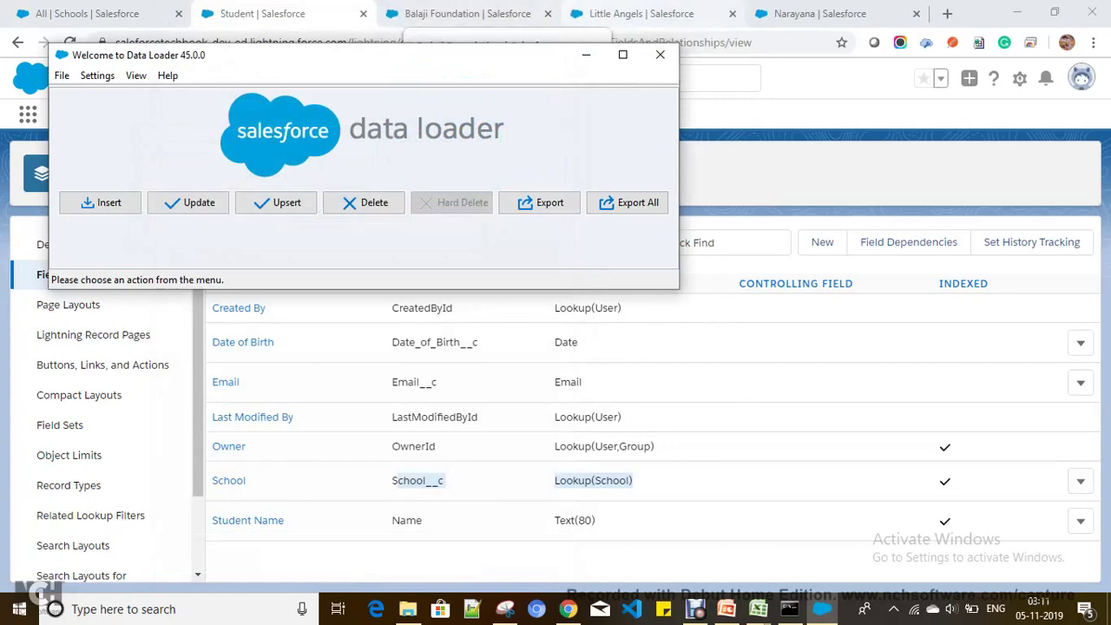
click(468, 13)
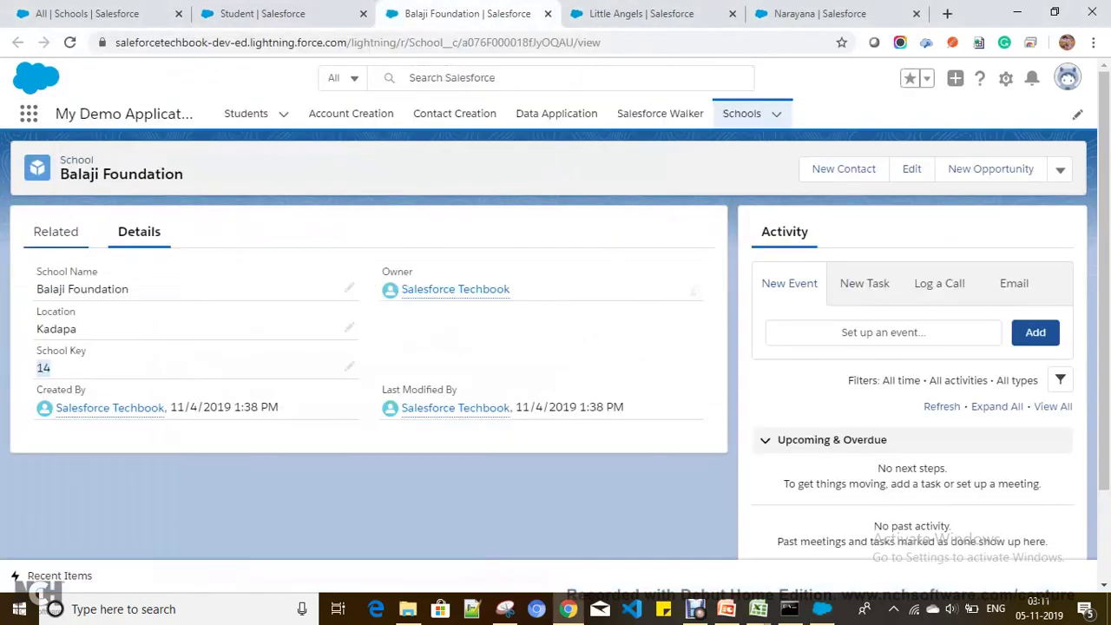
Step: Reload the Balaji Foundation record and view its related Students list
click(56, 231)
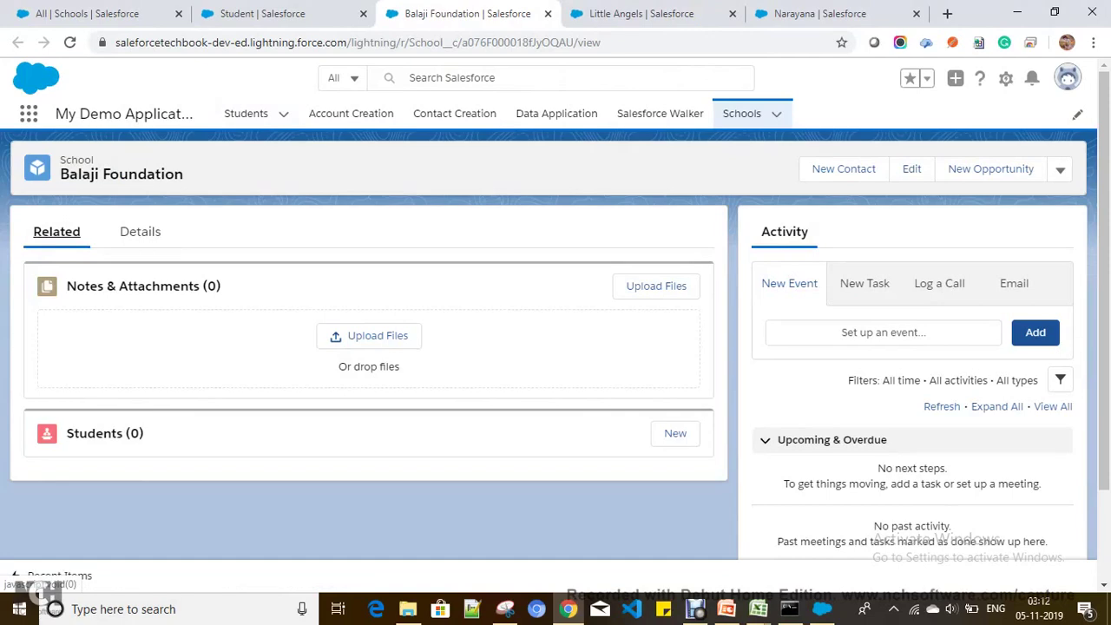
click(486, 42)
key(Return)
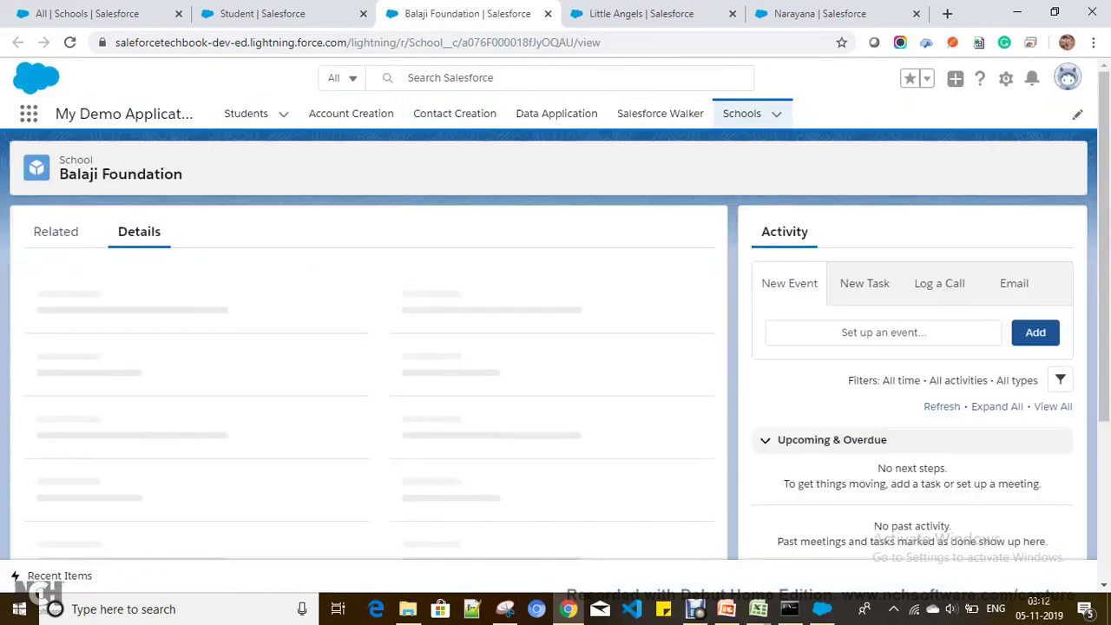
click(57, 231)
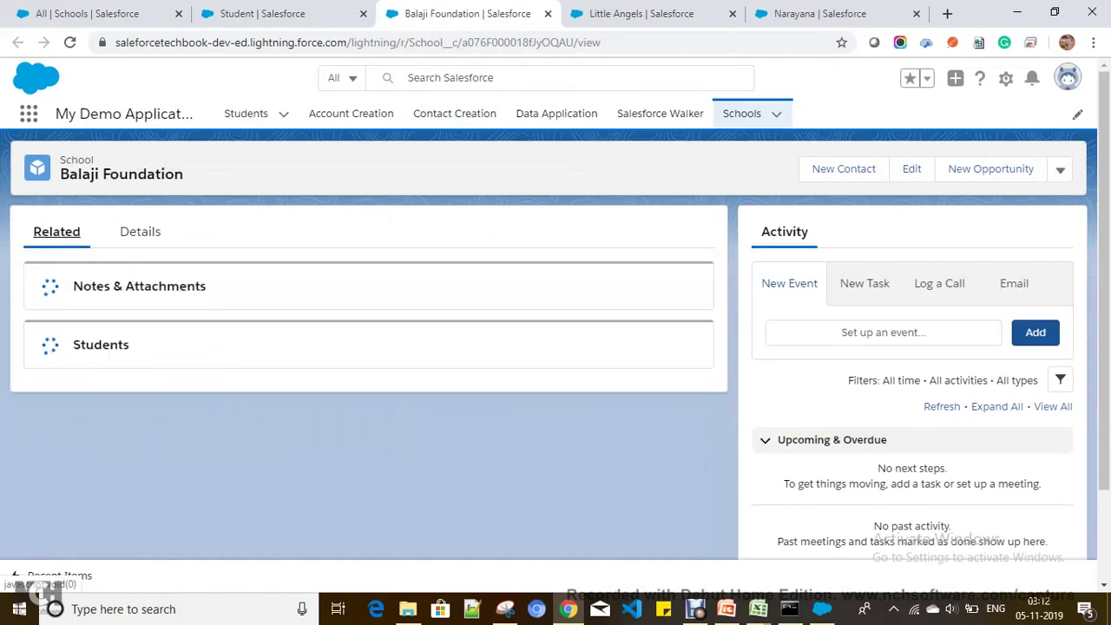
scroll(369, 391, down, 1)
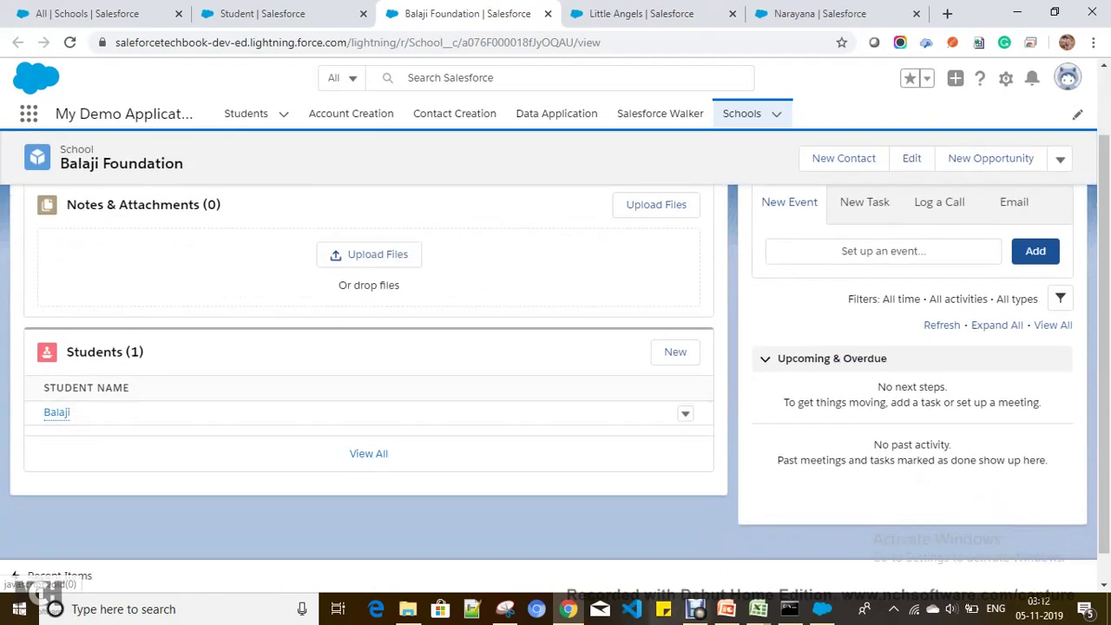
Step: Confirm School Key 14 in StudentCSV cell C5 matches the record's School Key, then revisit Related
mouse_move(757, 610)
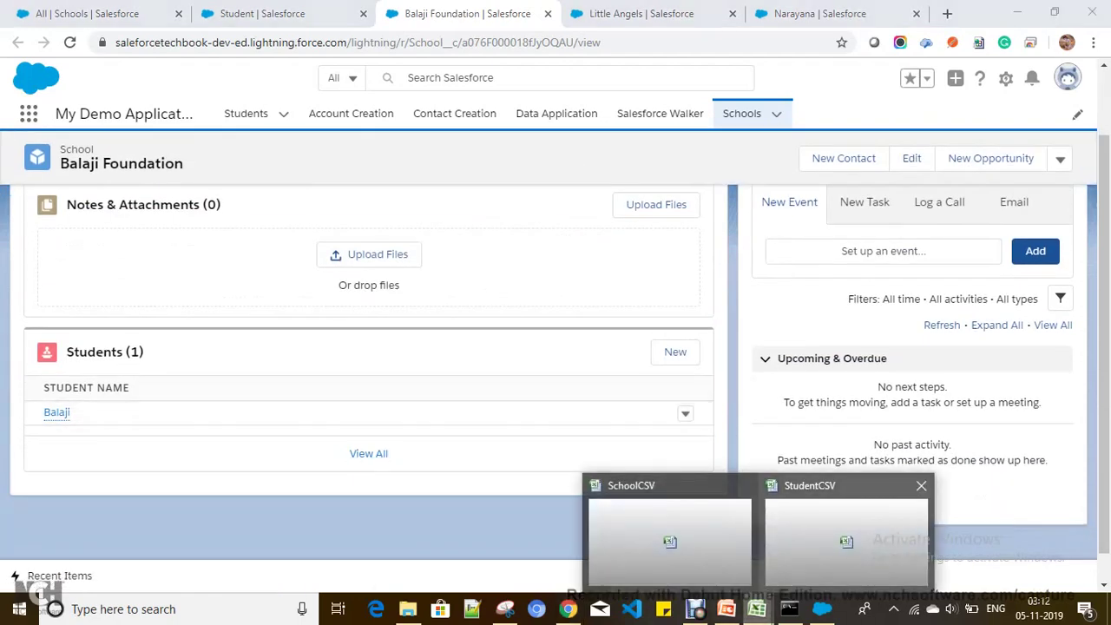
click(847, 529)
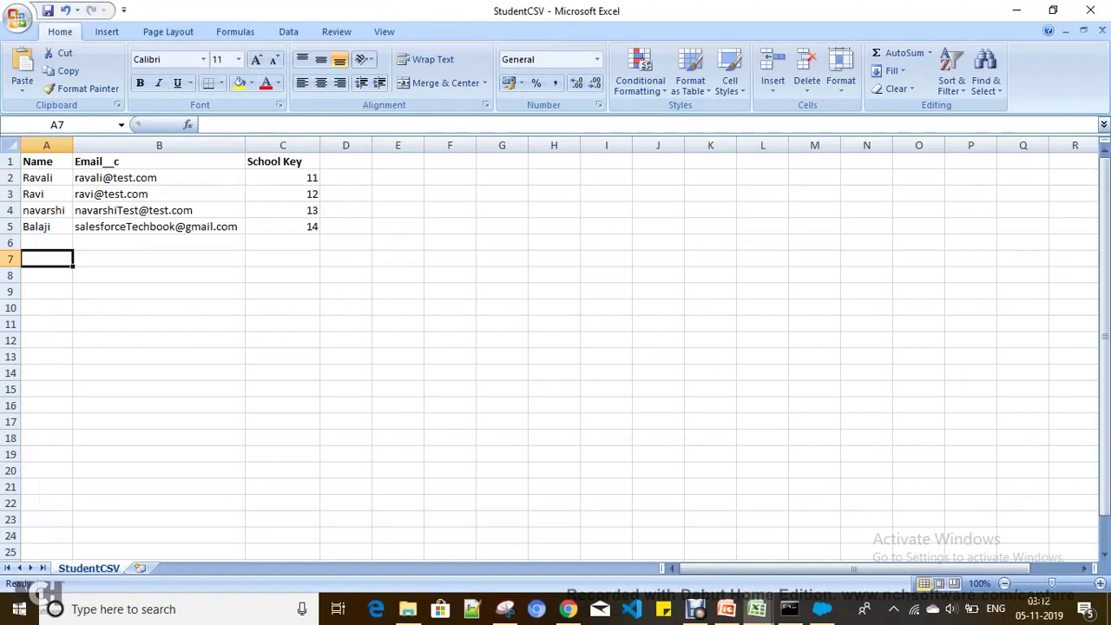
click(282, 226)
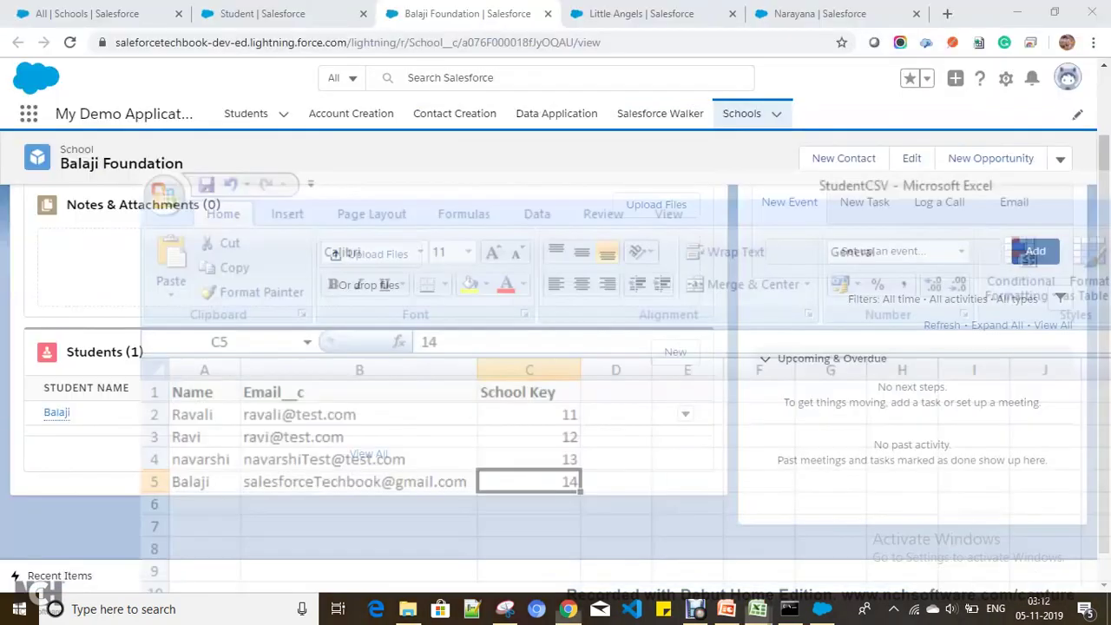
click(1017, 10)
click(139, 231)
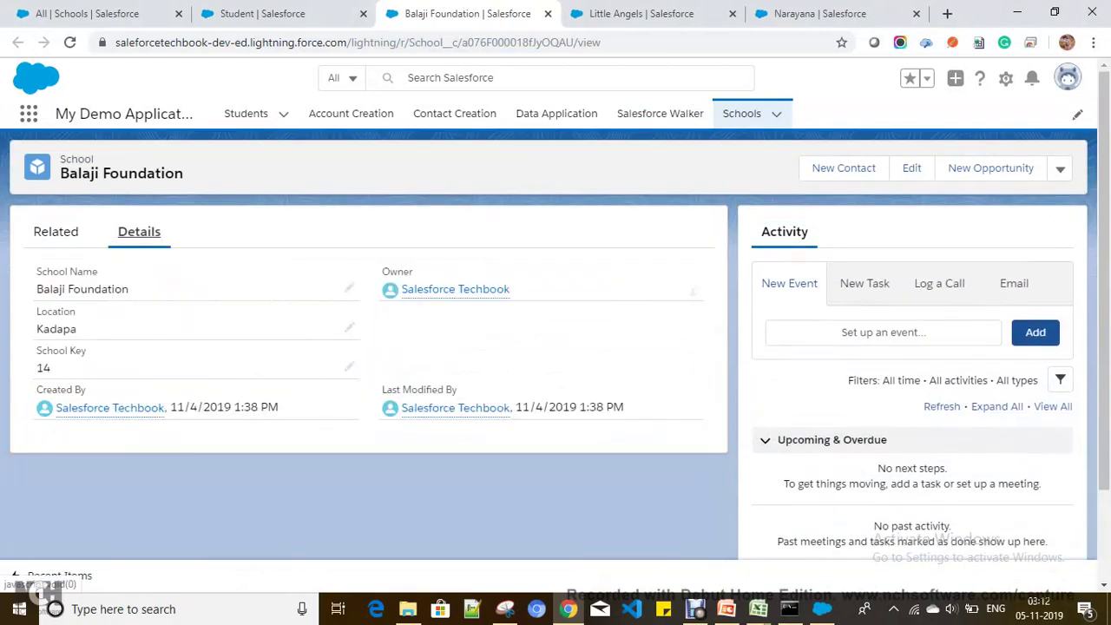
double_click(43, 368)
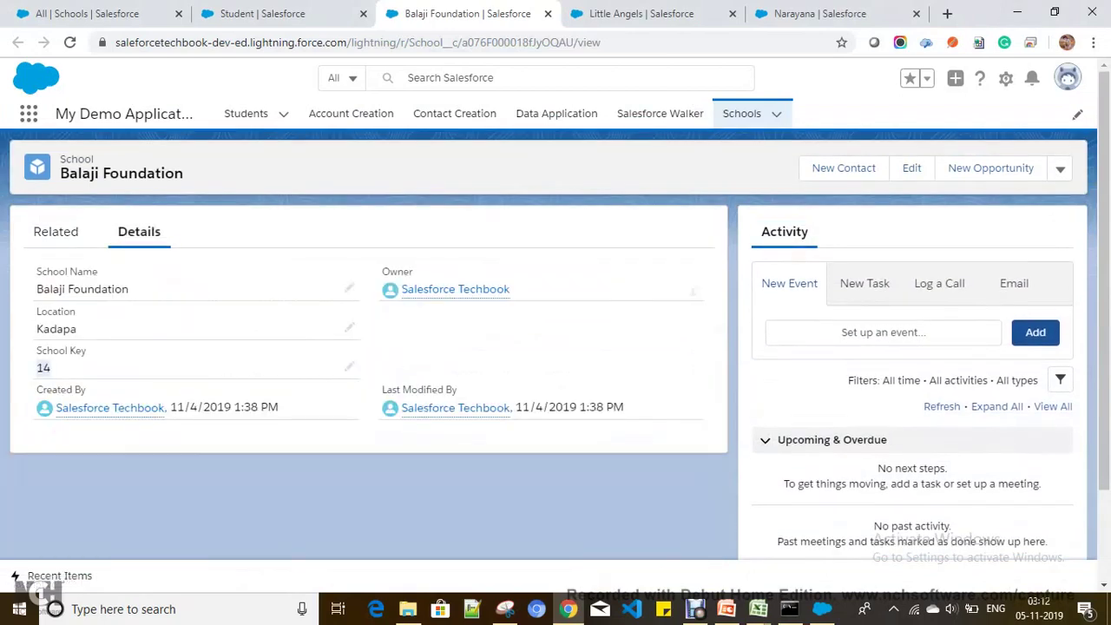
click(56, 232)
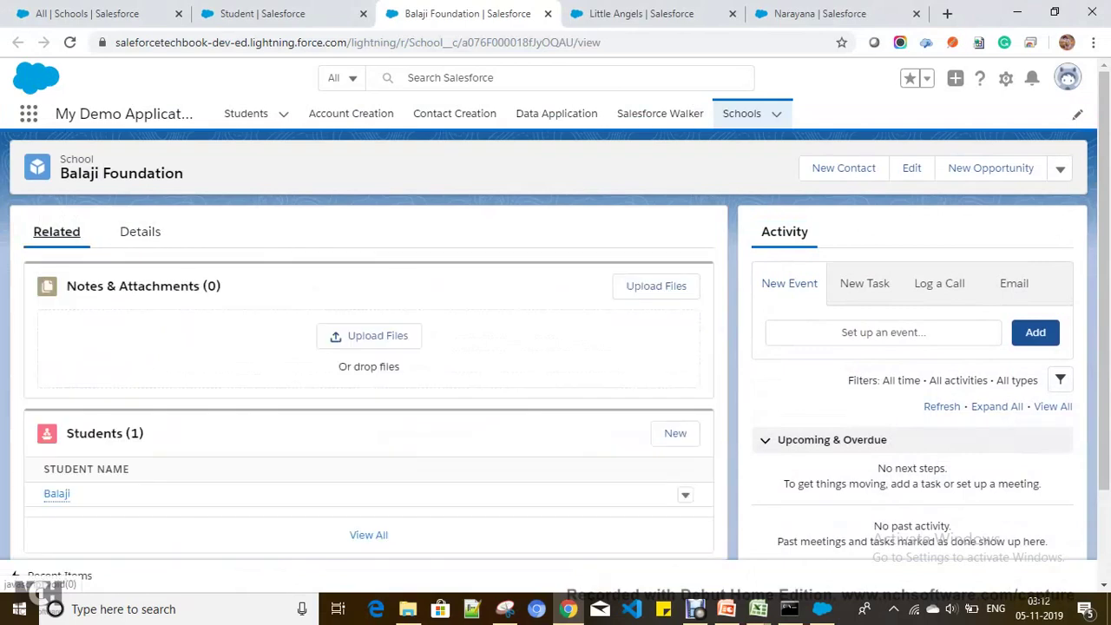
scroll(57, 493, down, 1)
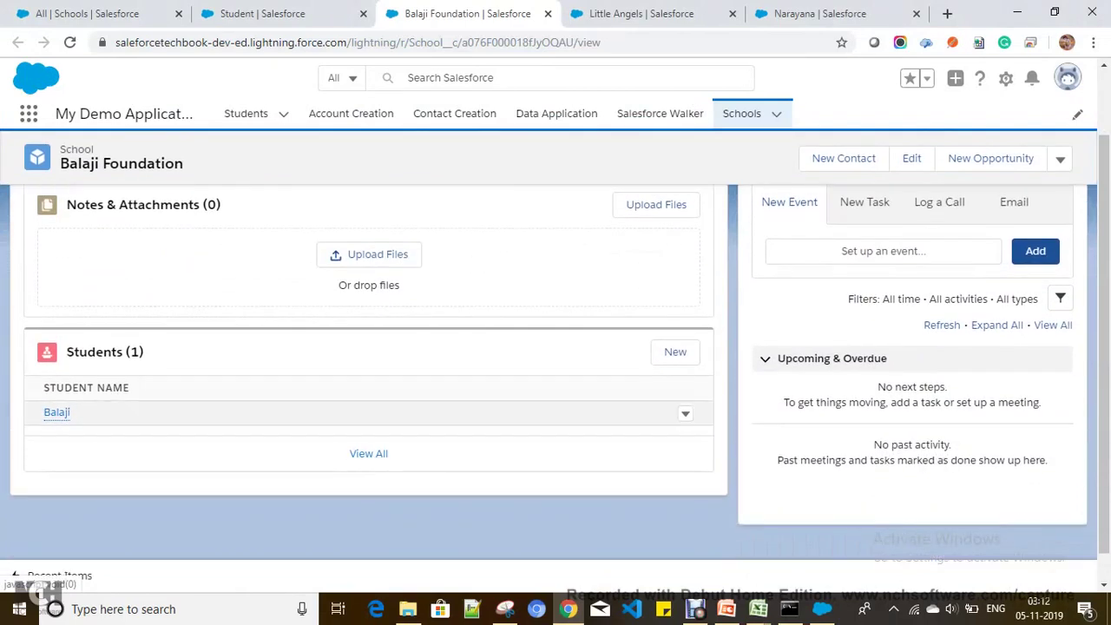
scroll(560, 368, up, 1)
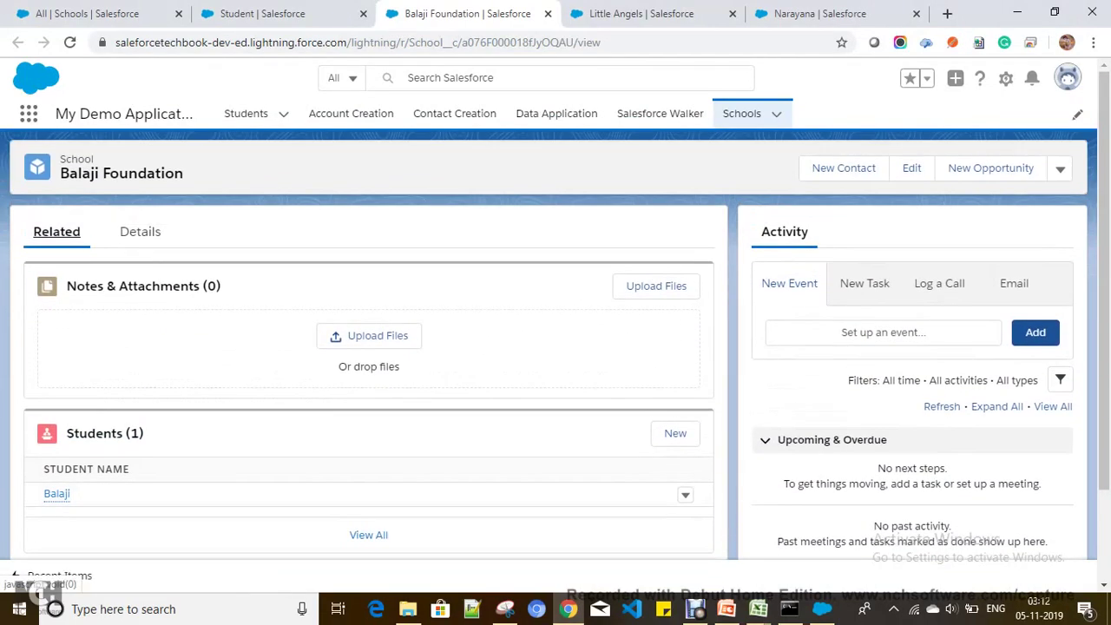
Step: On Little Angels, check School Key 12 and its paired student row (C3) in StudentCSV
click(643, 13)
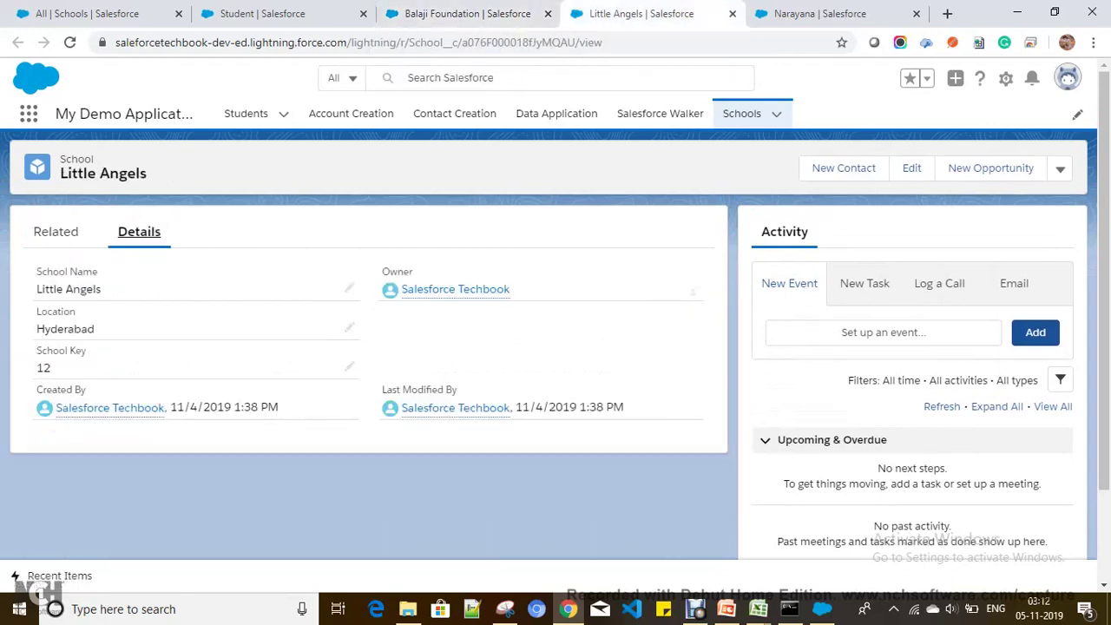
double_click(44, 368)
mouse_move(758, 609)
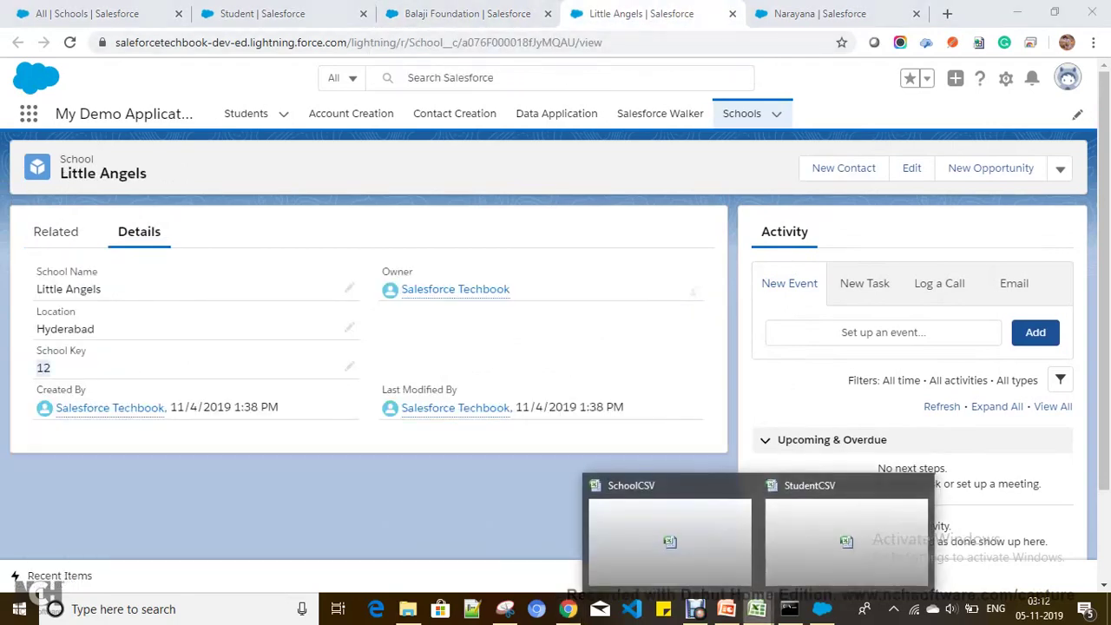
click(844, 538)
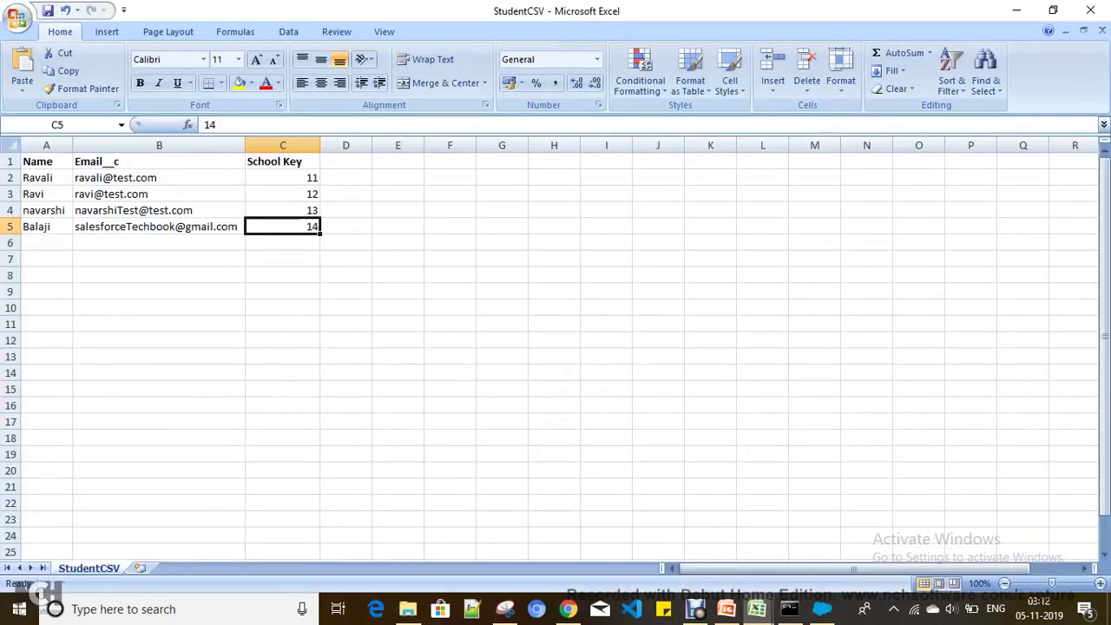
click(283, 194)
click(44, 210)
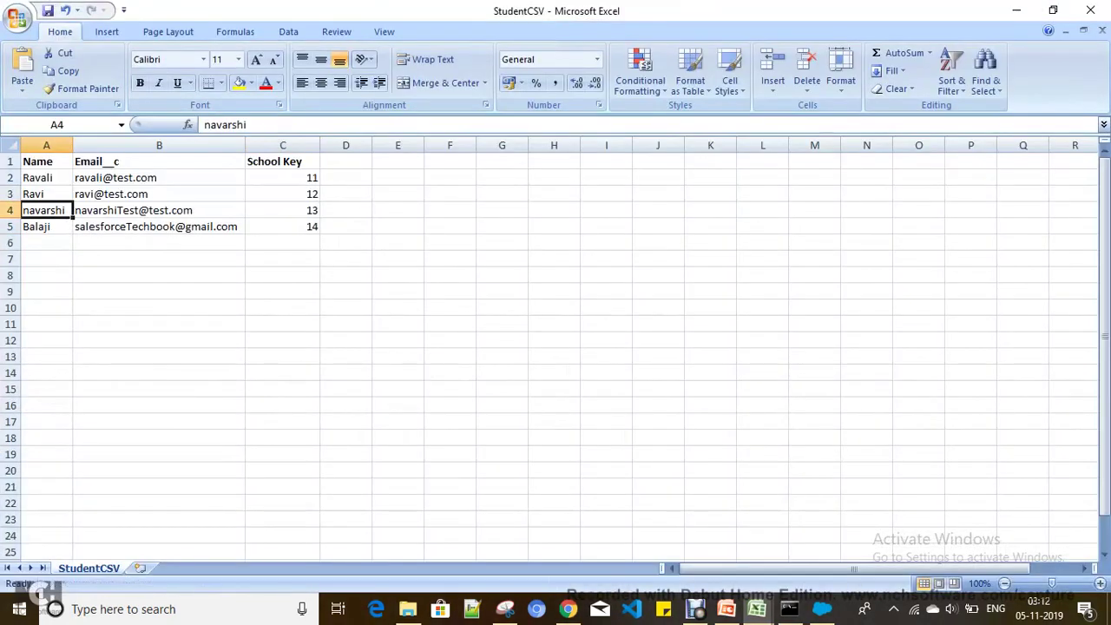
click(39, 194)
click(1017, 10)
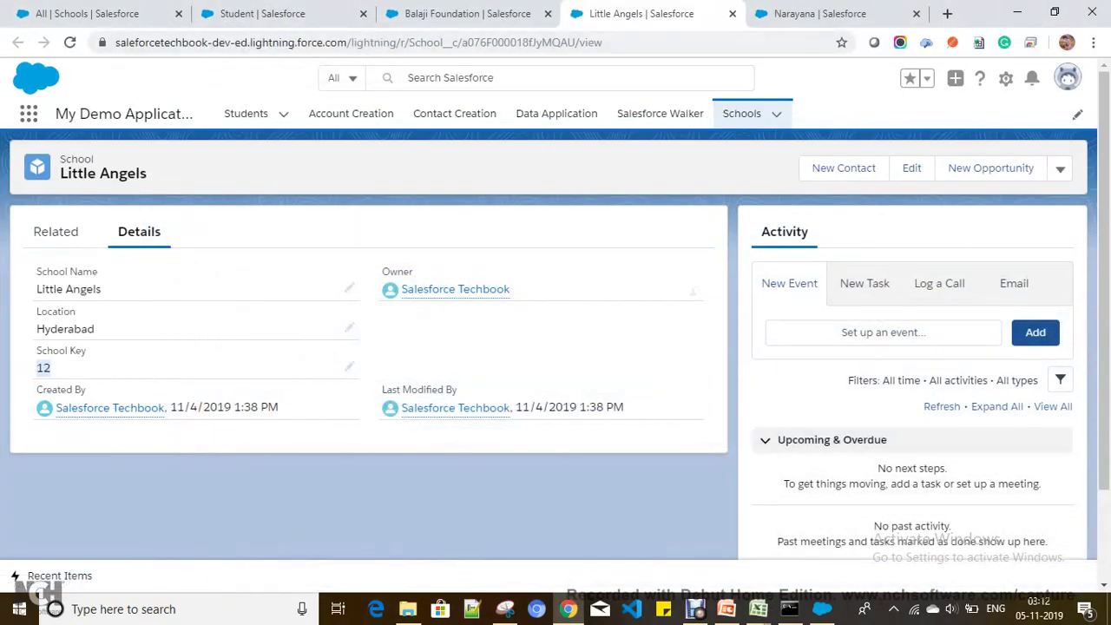
Step: Reload the Little Angels record and confirm its Related list shows one Student
click(56, 231)
click(347, 42)
key(Return)
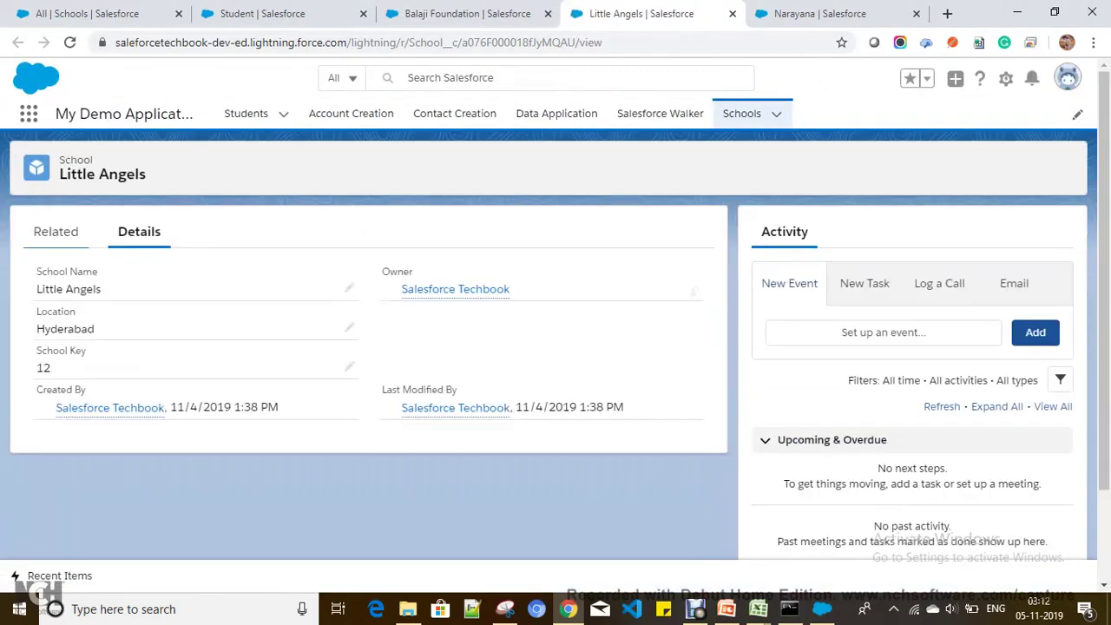
click(56, 231)
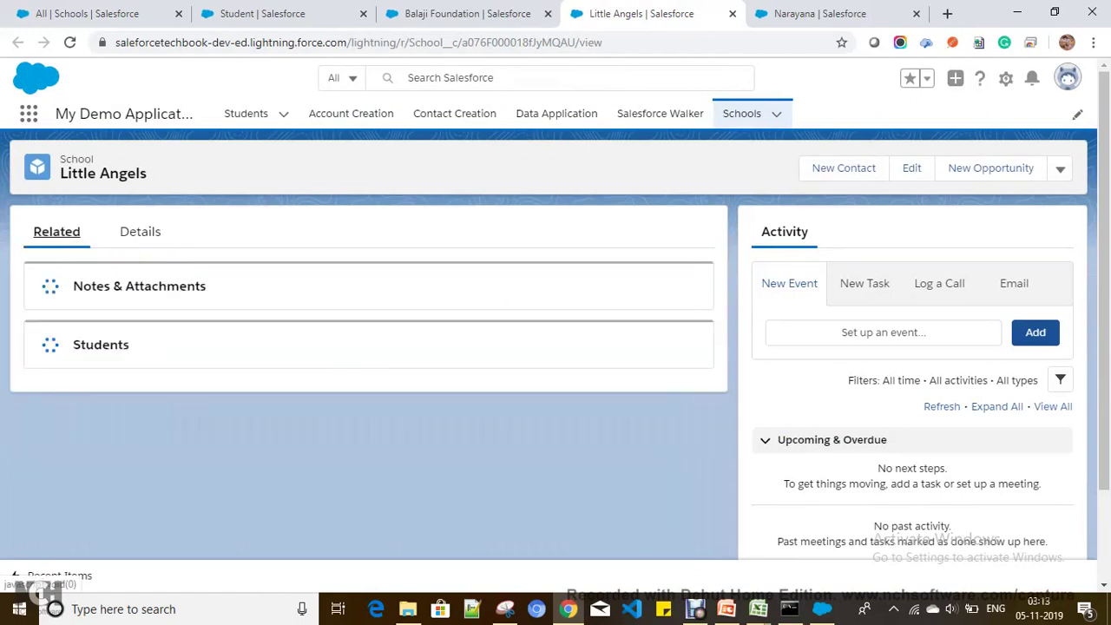
scroll(368, 347, down, 1)
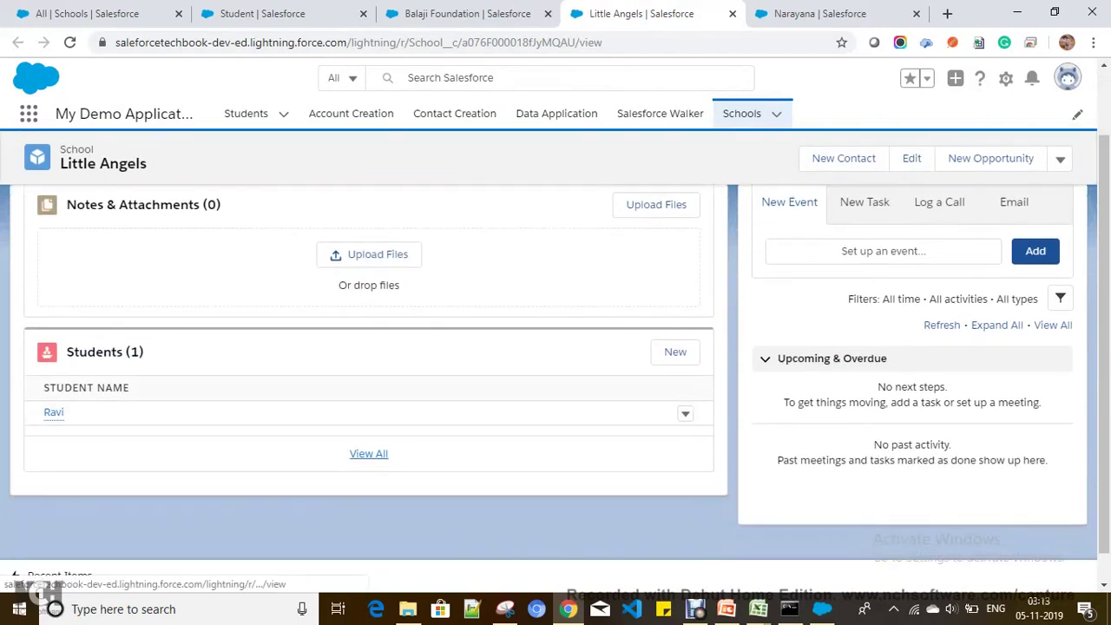
scroll(368, 347, up, 1)
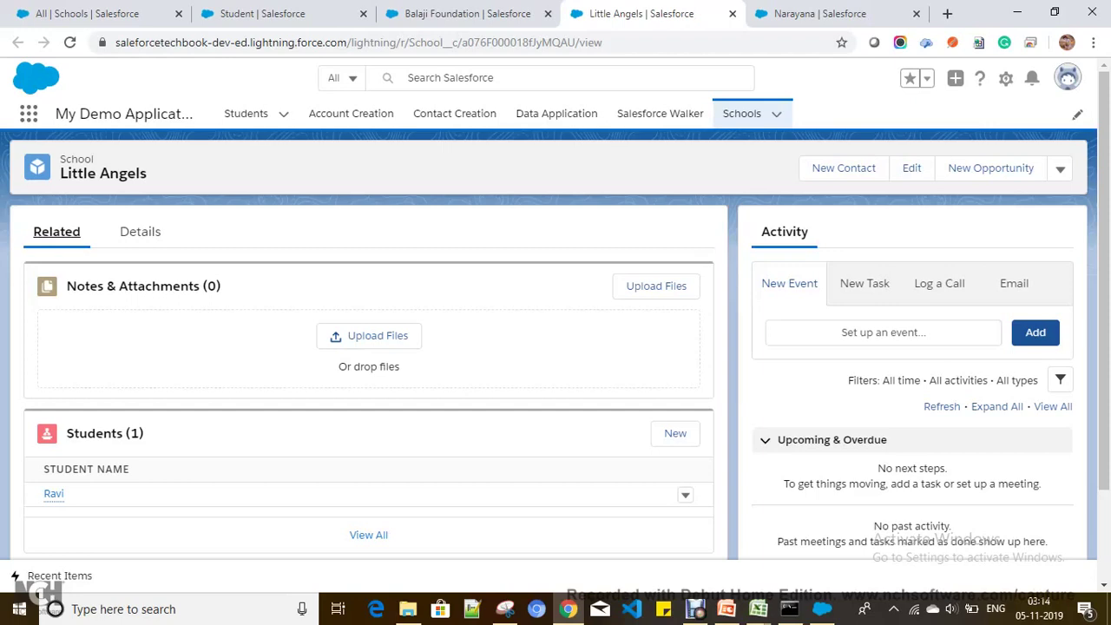
Step: Bring back the DataLoader-2 presentation and advance to the References slide
click(726, 608)
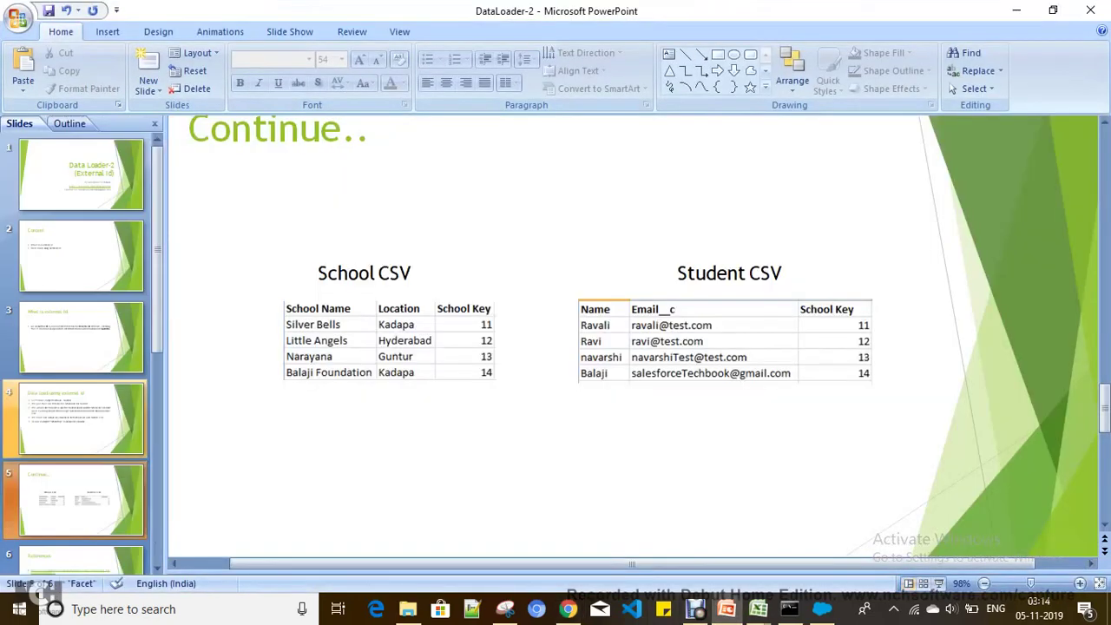
key(Page_Down)
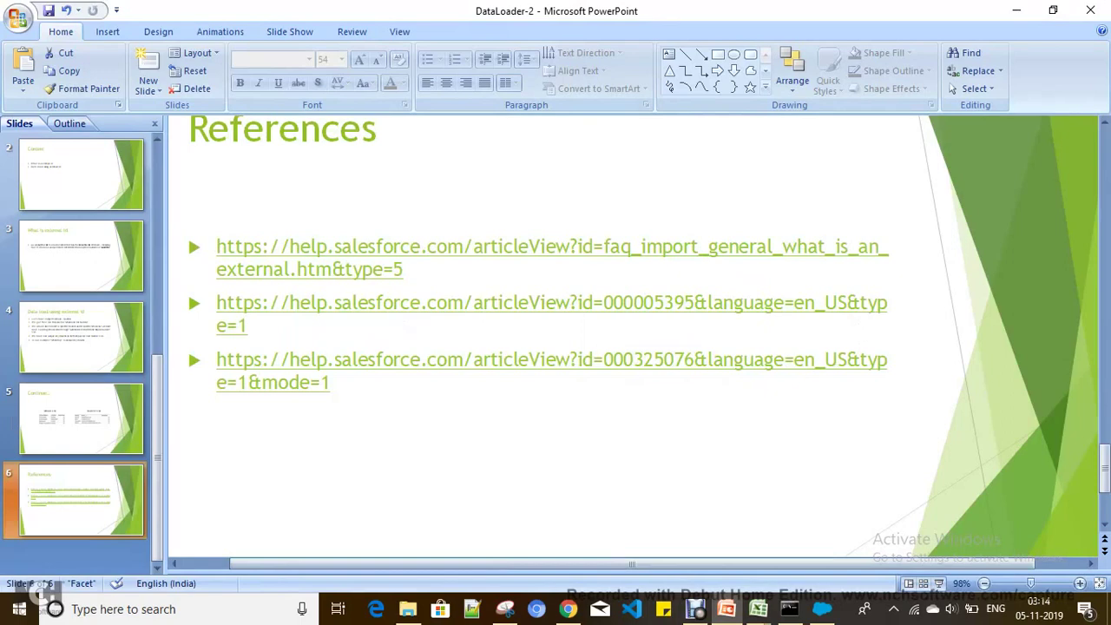